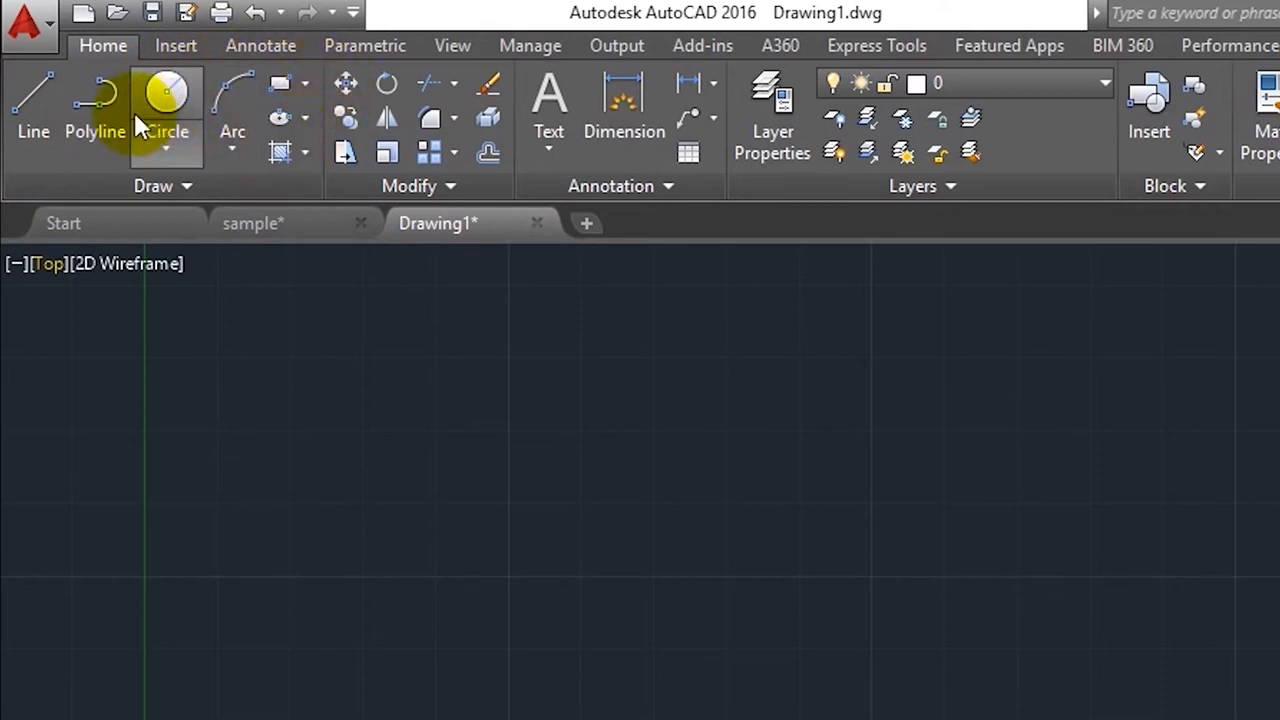
Step: Start a horizontal construction ray across the upper part of the drawing
click(183, 186)
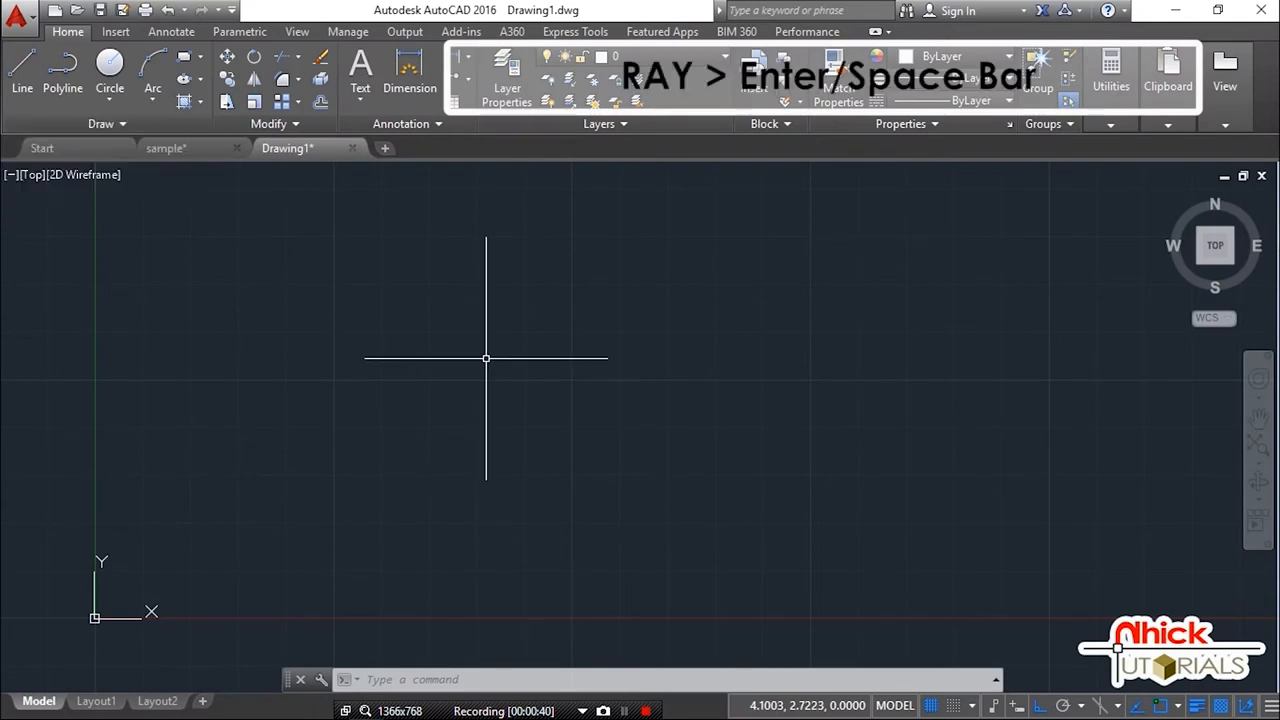
text(ra)
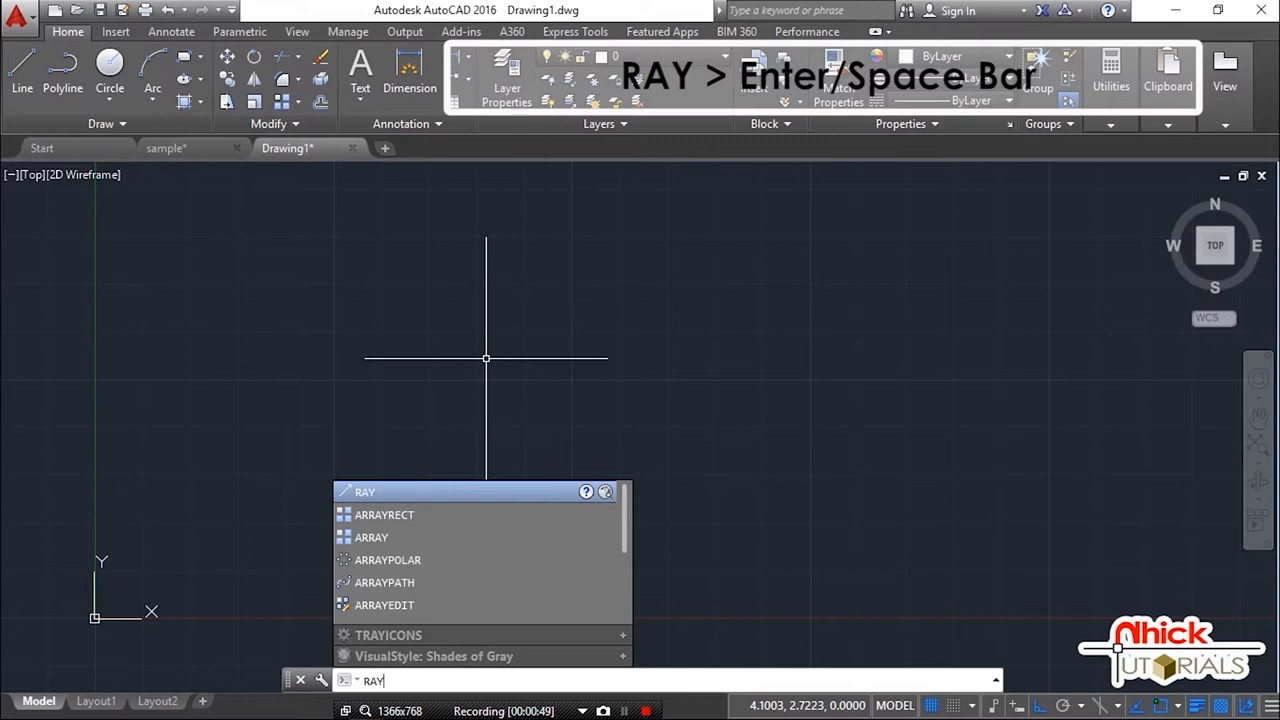
key(Return)
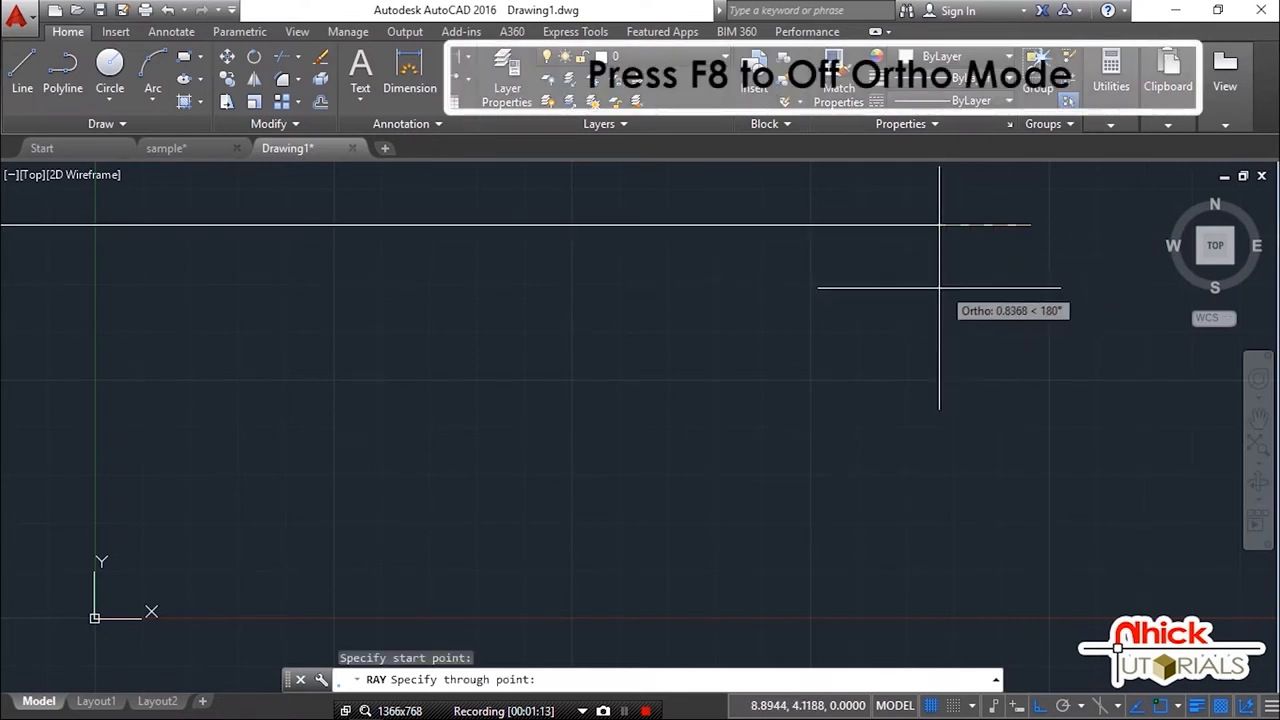
Step: Turn Ortho off and pan the view so the origin sits lower on screen
key(F8)
middle_drag(1008, 346, 613, 343)
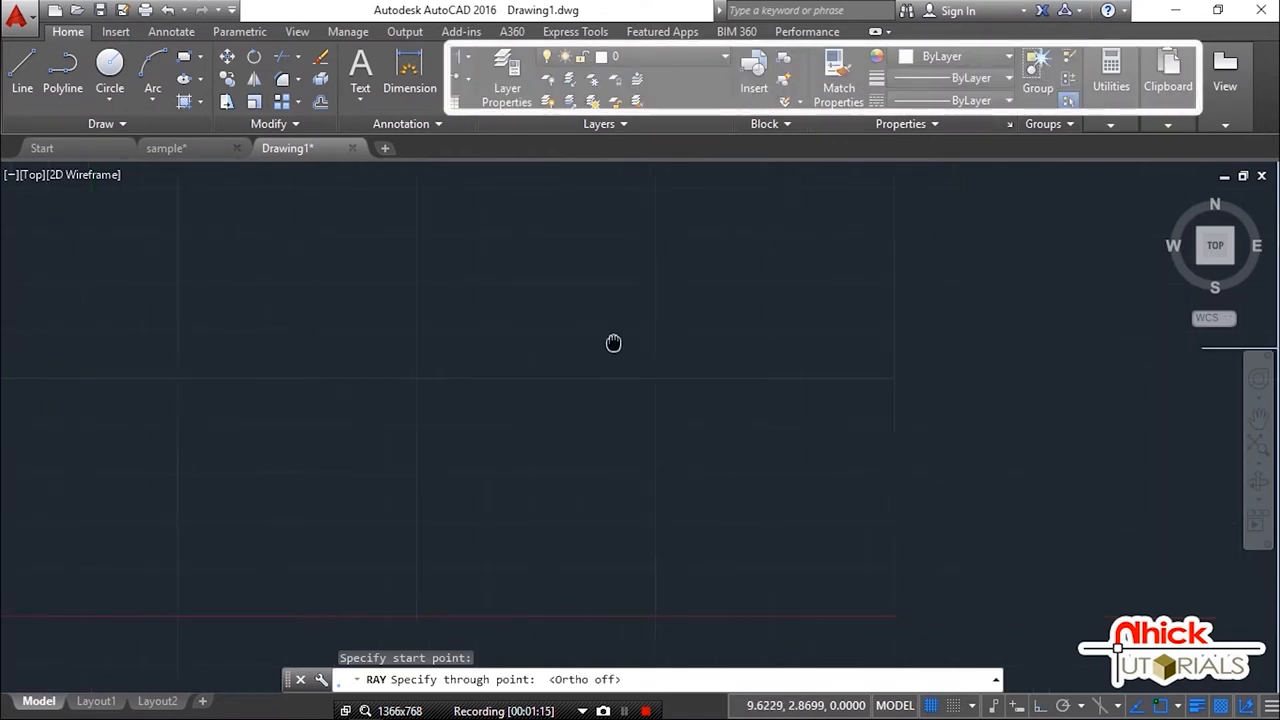
scroll(750, 349, down, 2)
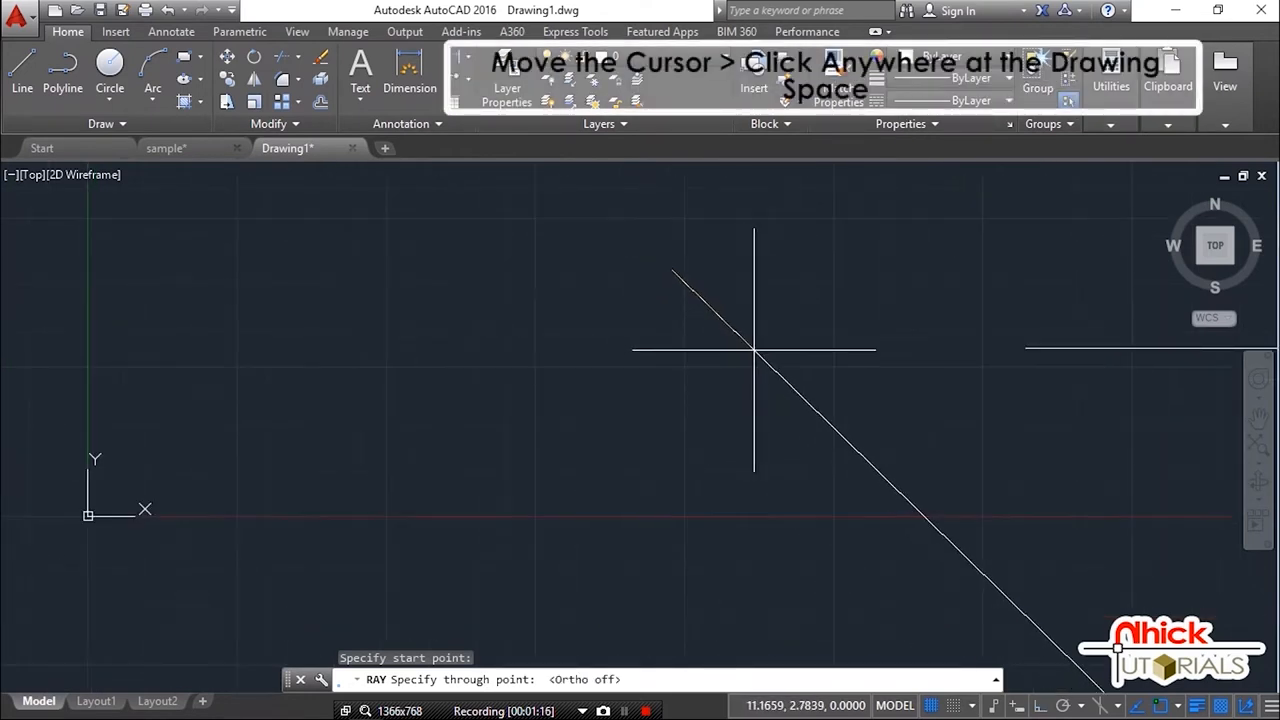
middle_drag(796, 351, 743, 337)
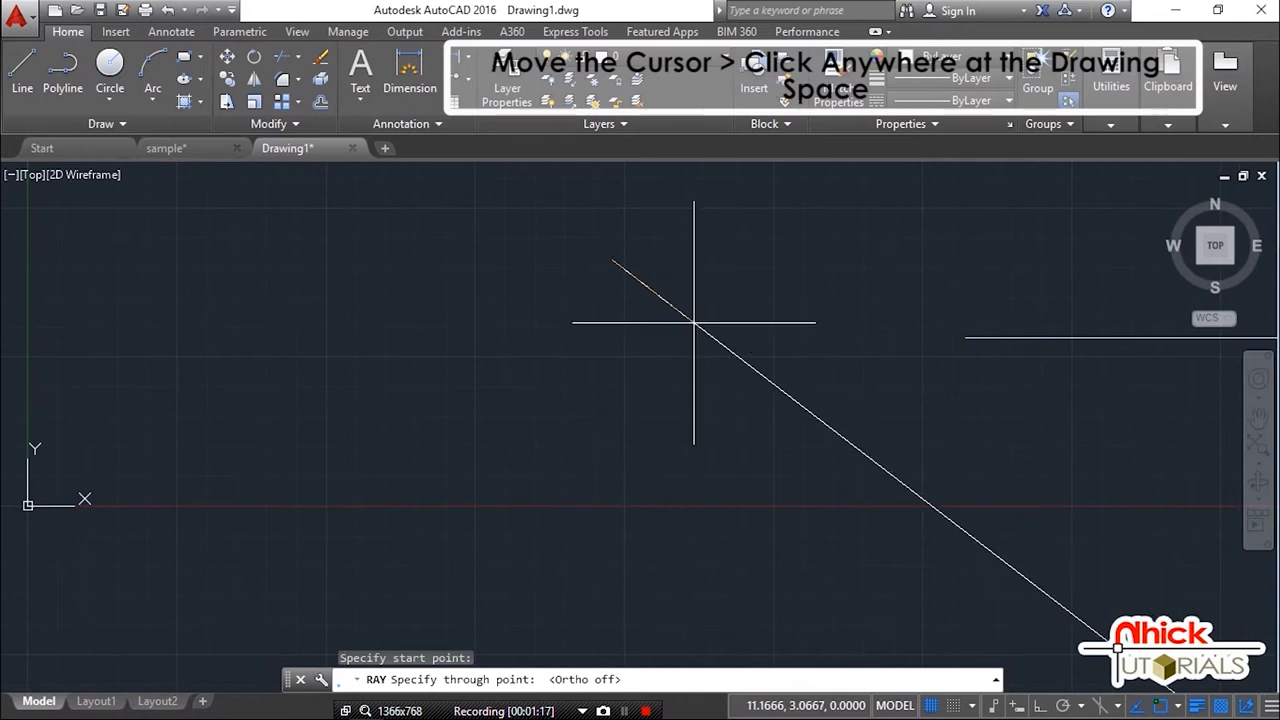
middle_drag(689, 180, 677, 295)
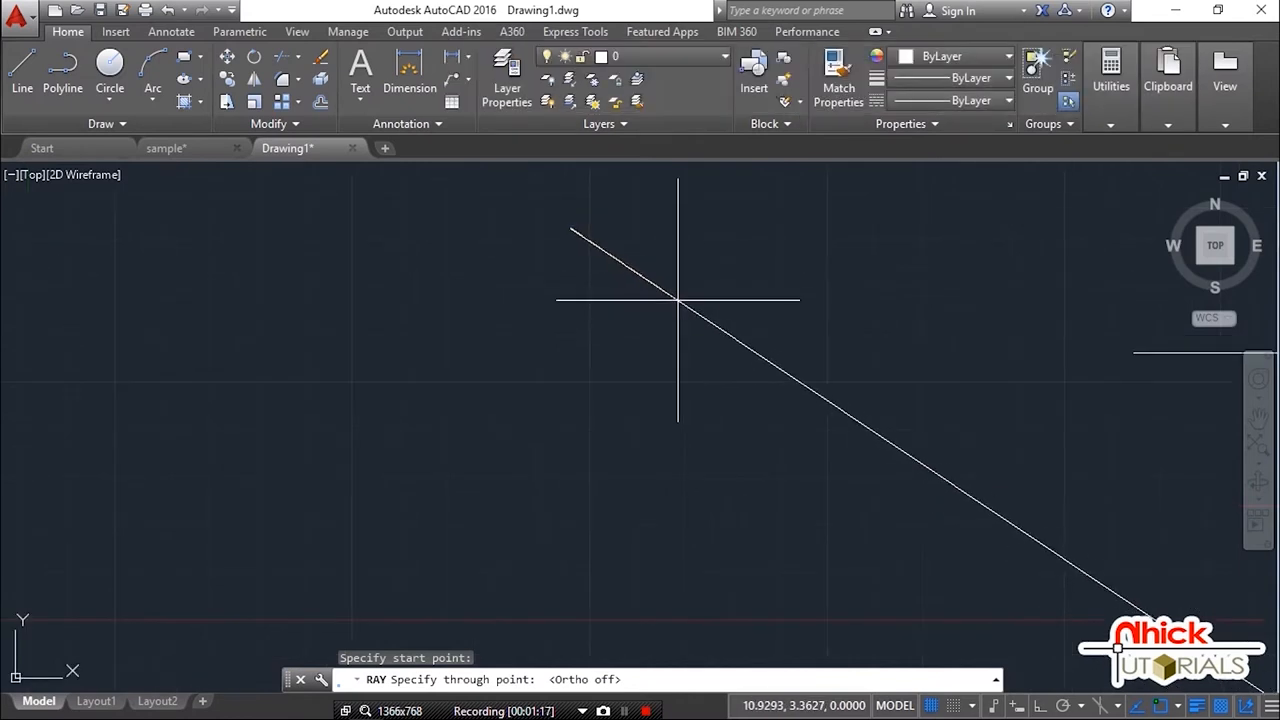
middle_drag(638, 278, 662, 309)
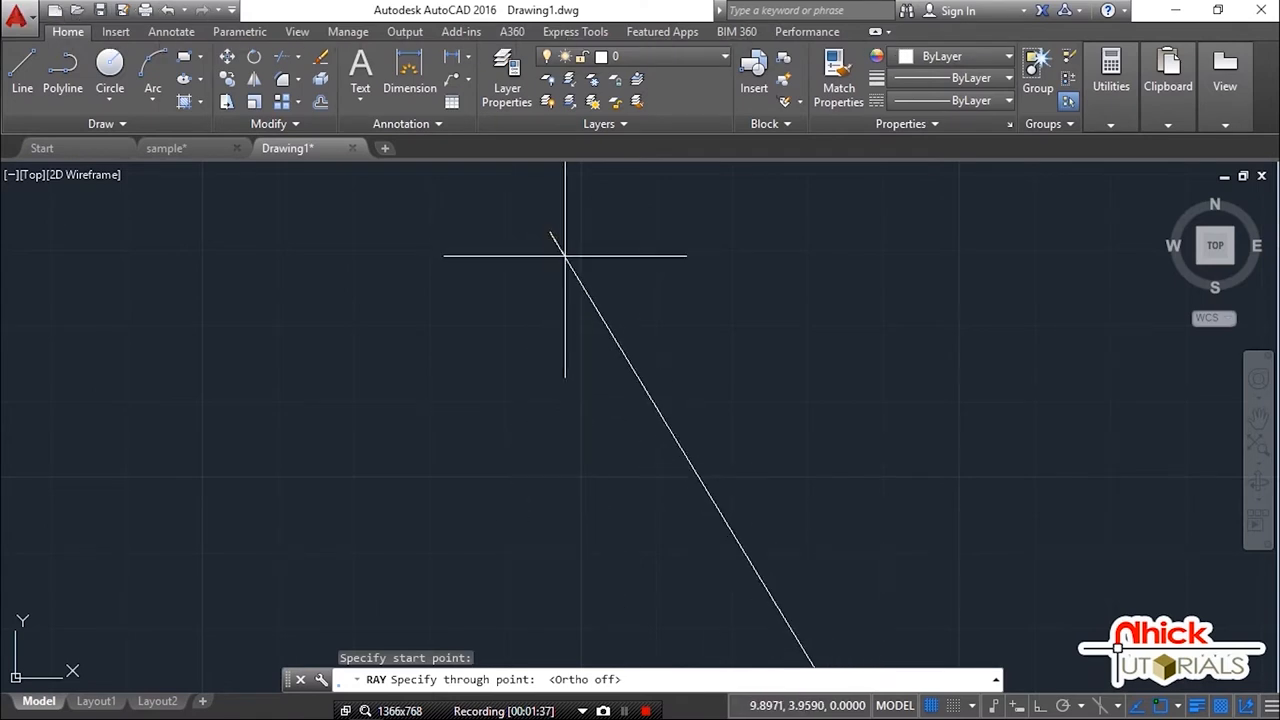
Step: Restart RAY with its start point at 4,5 and centre that point in view
key(Escape)
key(Escape)
key(Escape)
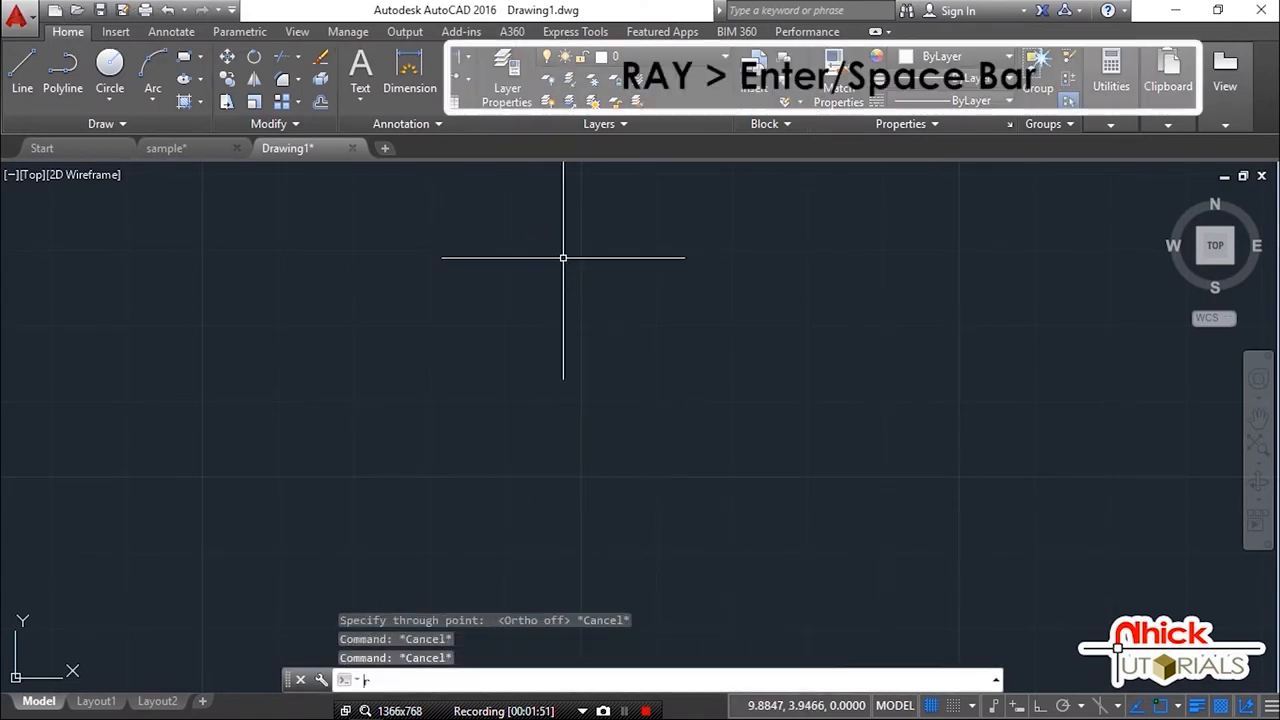
text(RAY)
key(Return)
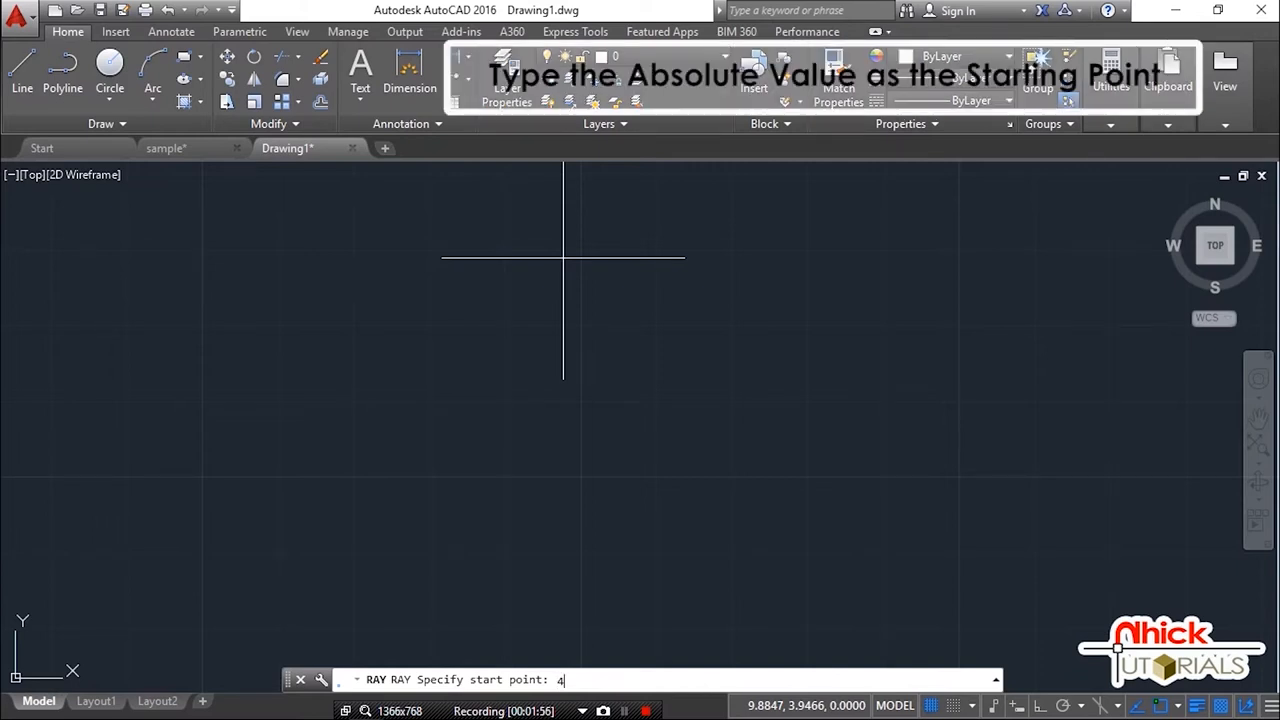
key(Return)
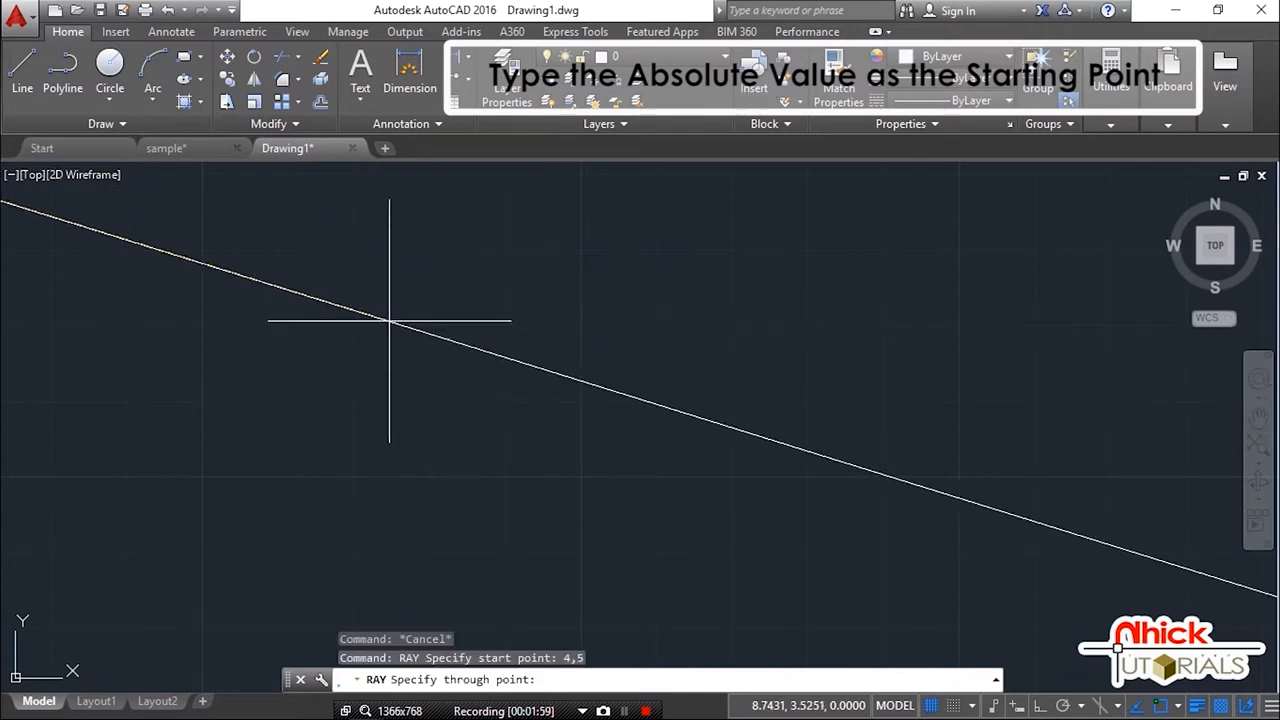
middle_drag(429, 363, 457, 289)
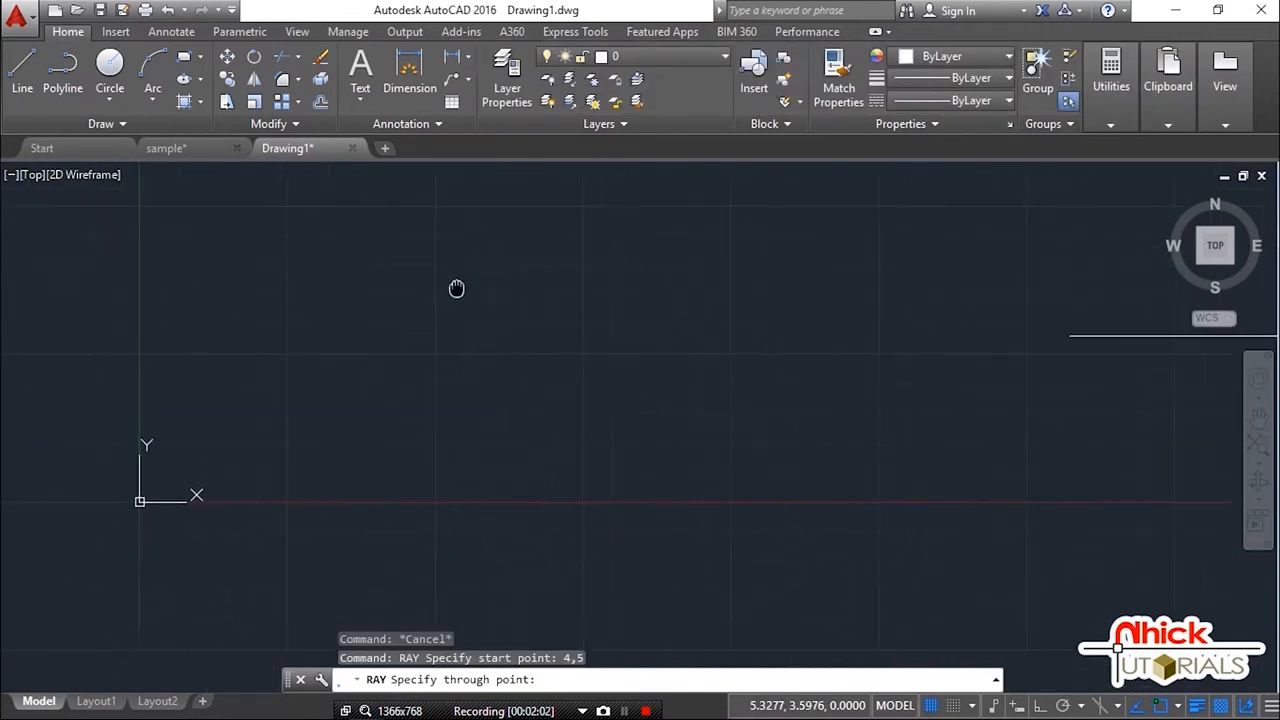
scroll(465, 275, up, 3)
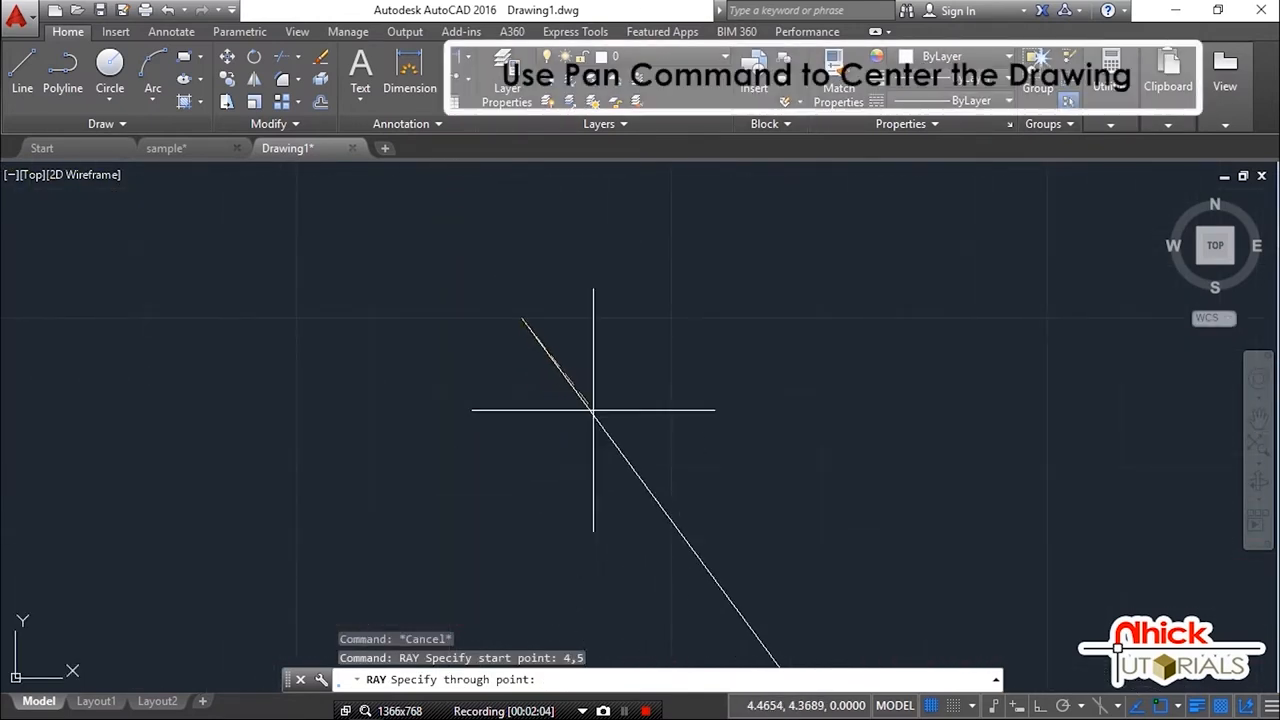
mouse_move(608, 343)
middle_down()
mouse_move(553, 400)
mouse_move(594, 376)
middle_up()
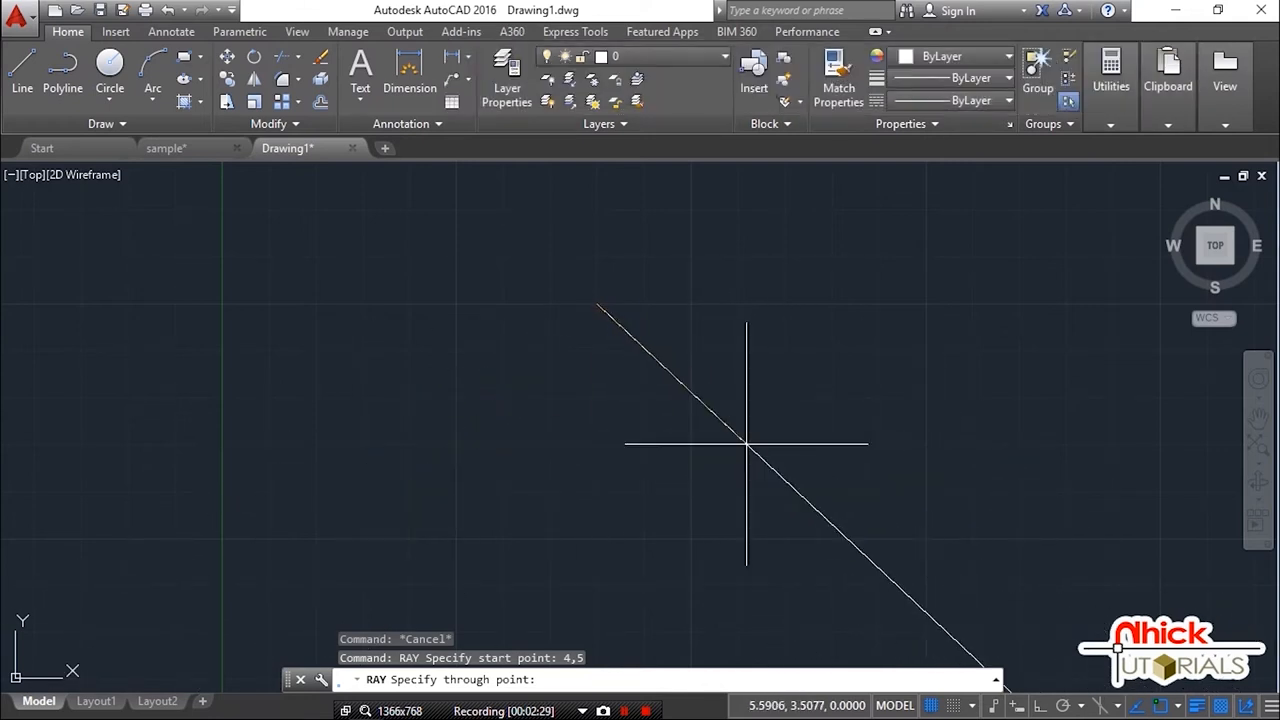
Step: Pick eight through points to fan eight rays out from the 4,5 start point
click(800, 440)
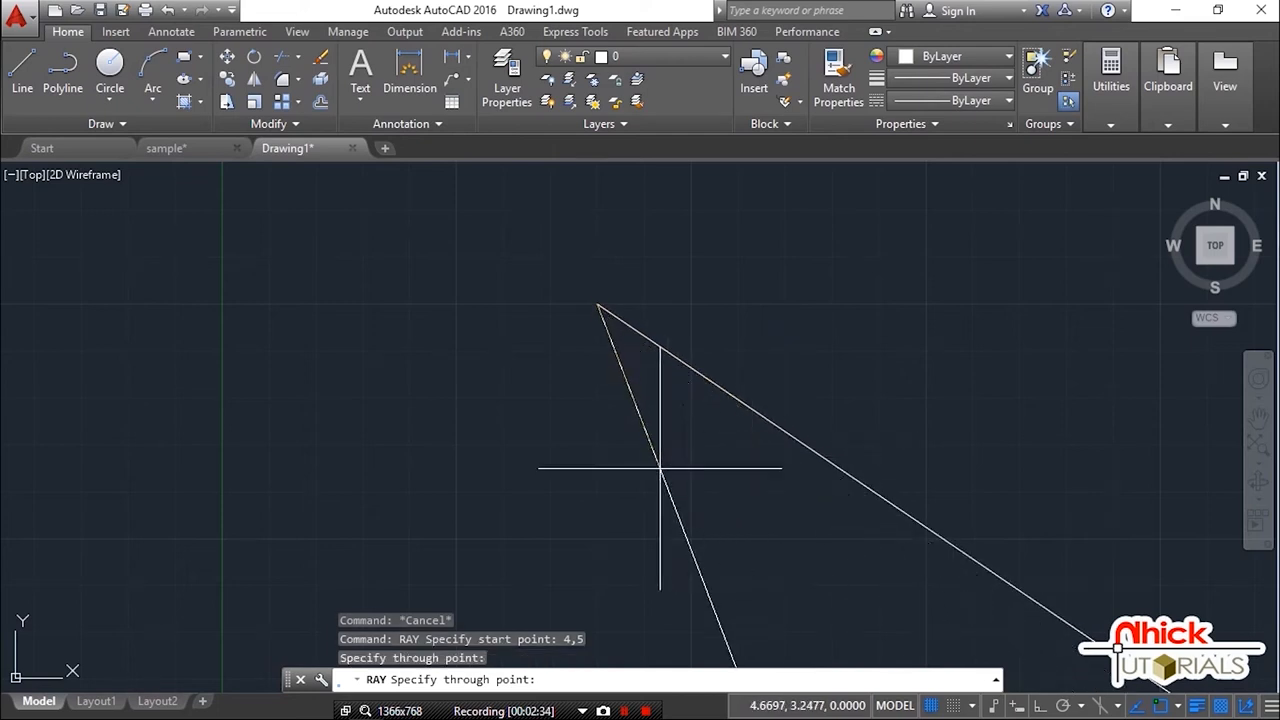
click(712, 446)
click(613, 486)
click(487, 497)
click(352, 491)
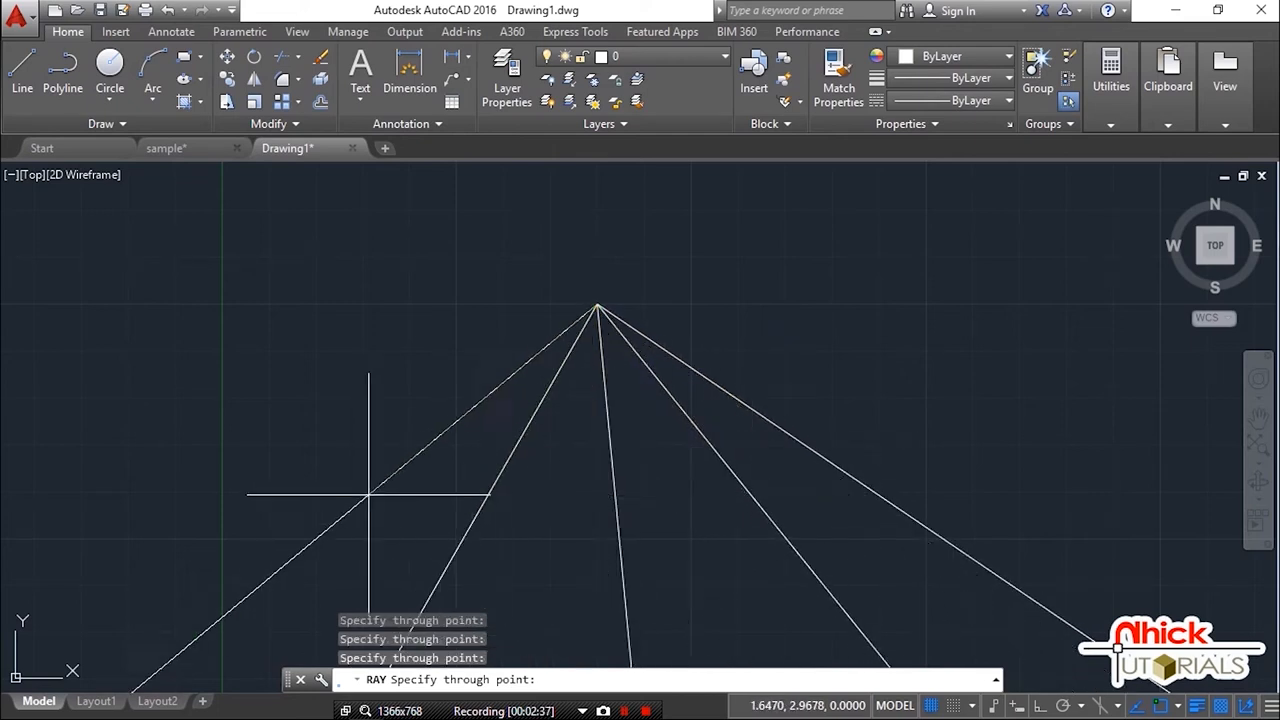
click(216, 461)
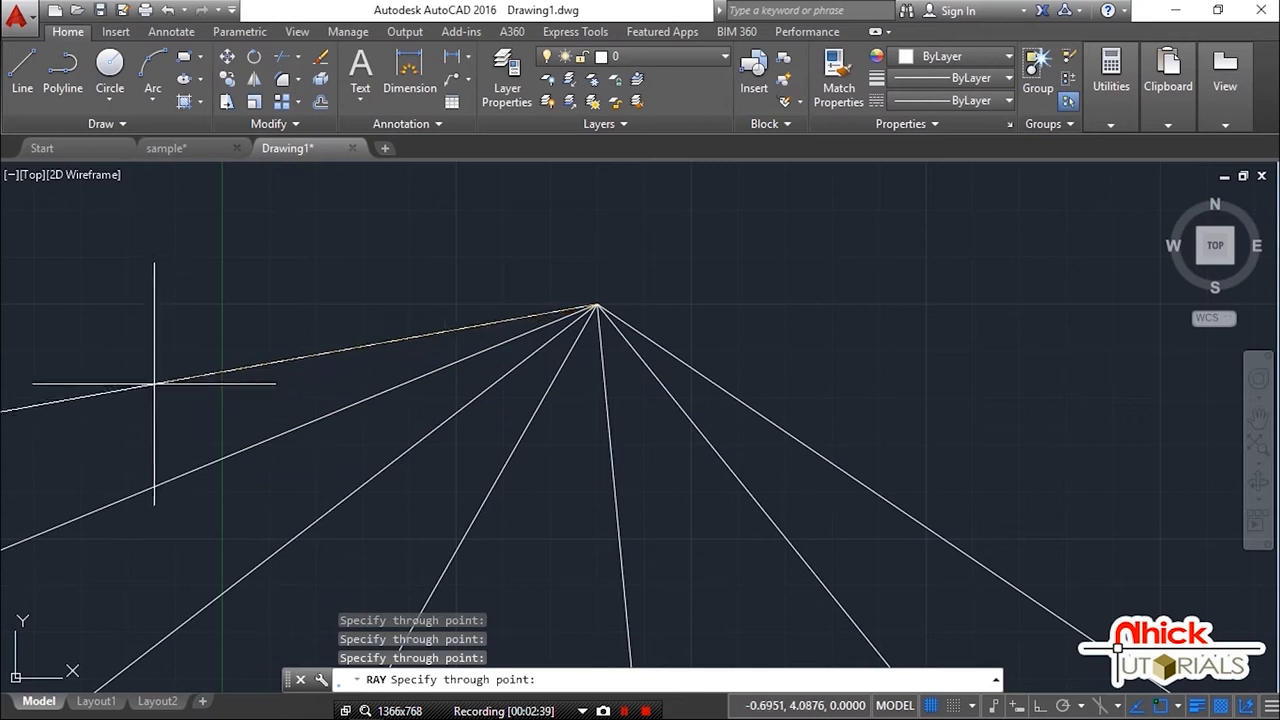
click(165, 352)
click(179, 266)
key(Escape)
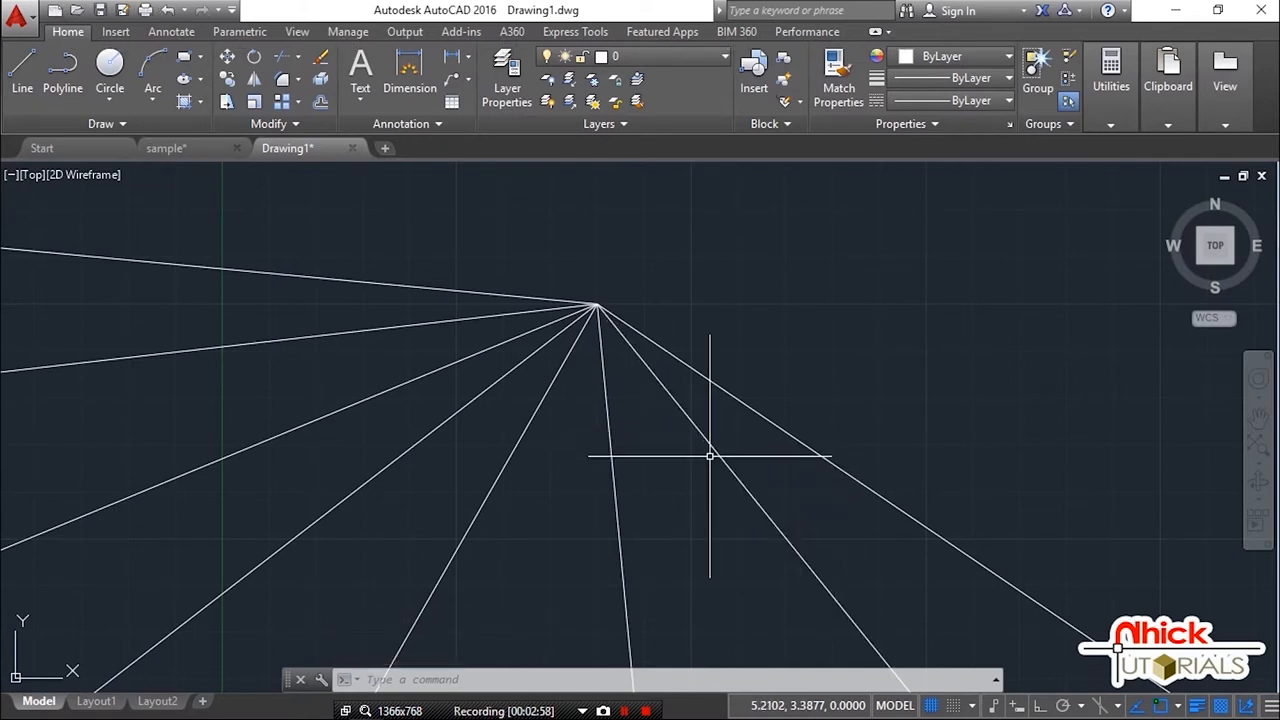
text(e)
Step: Erase all eight fanned rays with a crossing selection
key(Return)
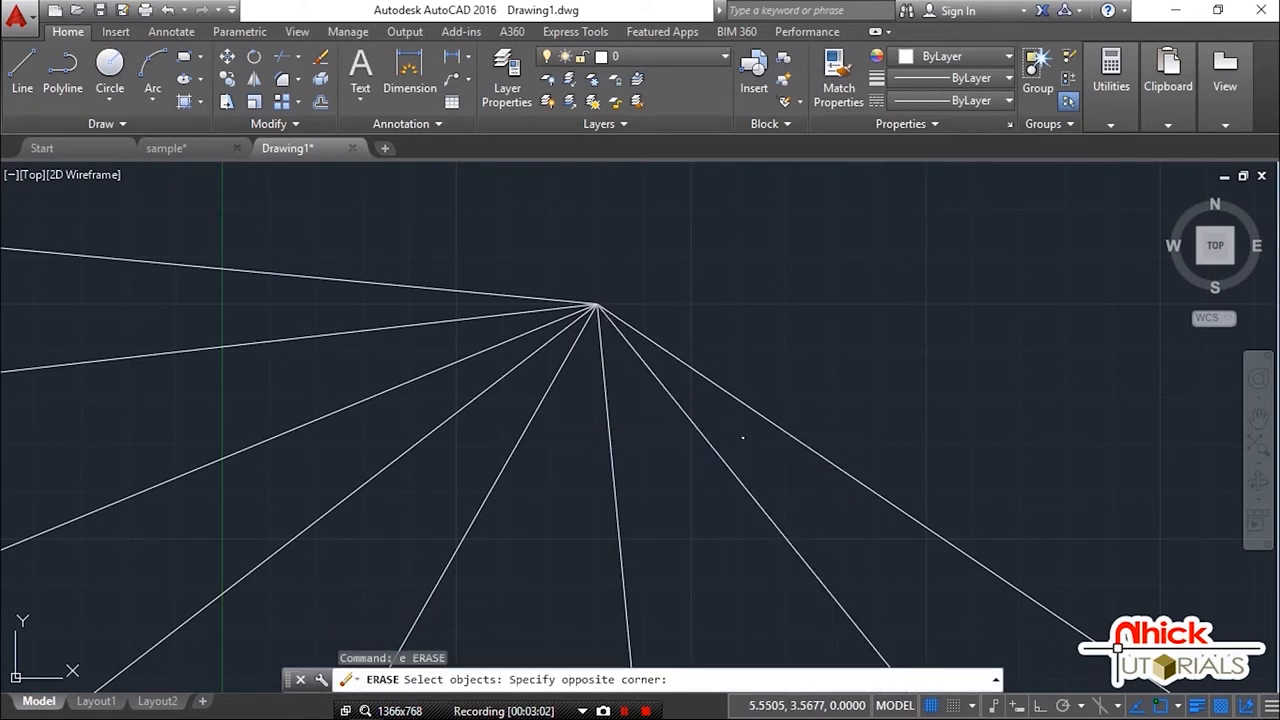
click(440, 259)
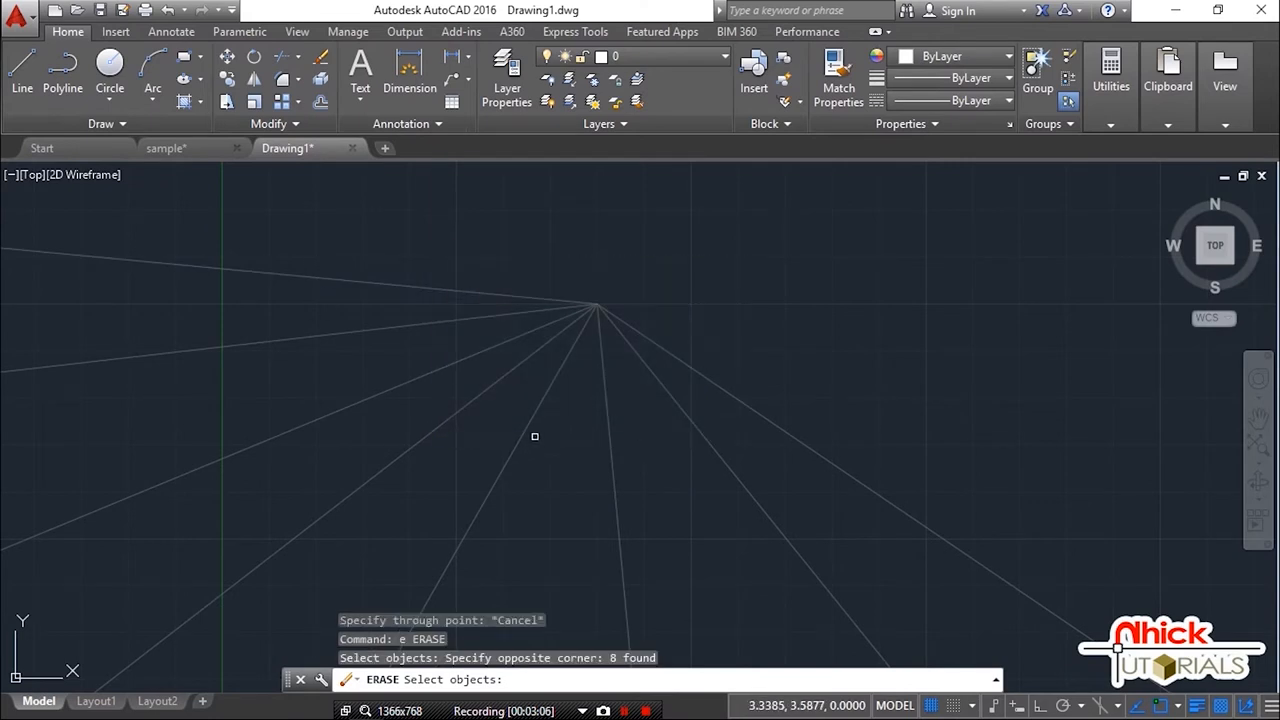
key(Return)
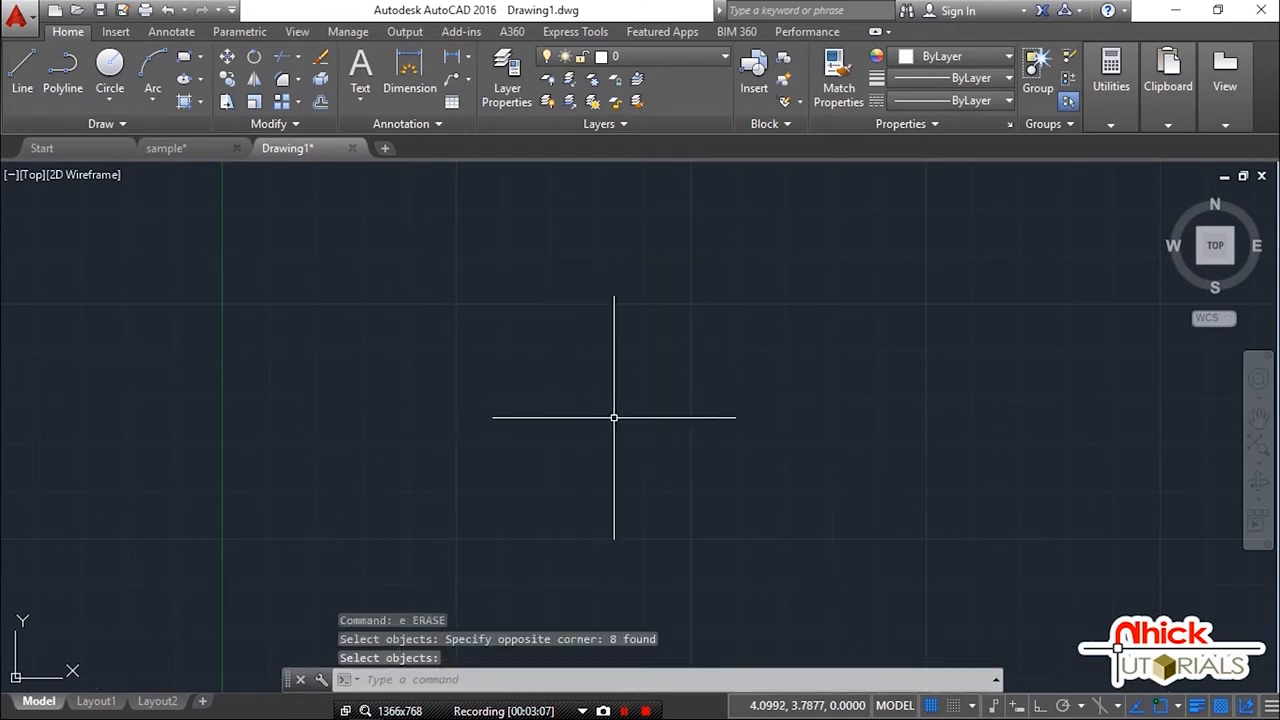
scroll(614, 417, down, 2)
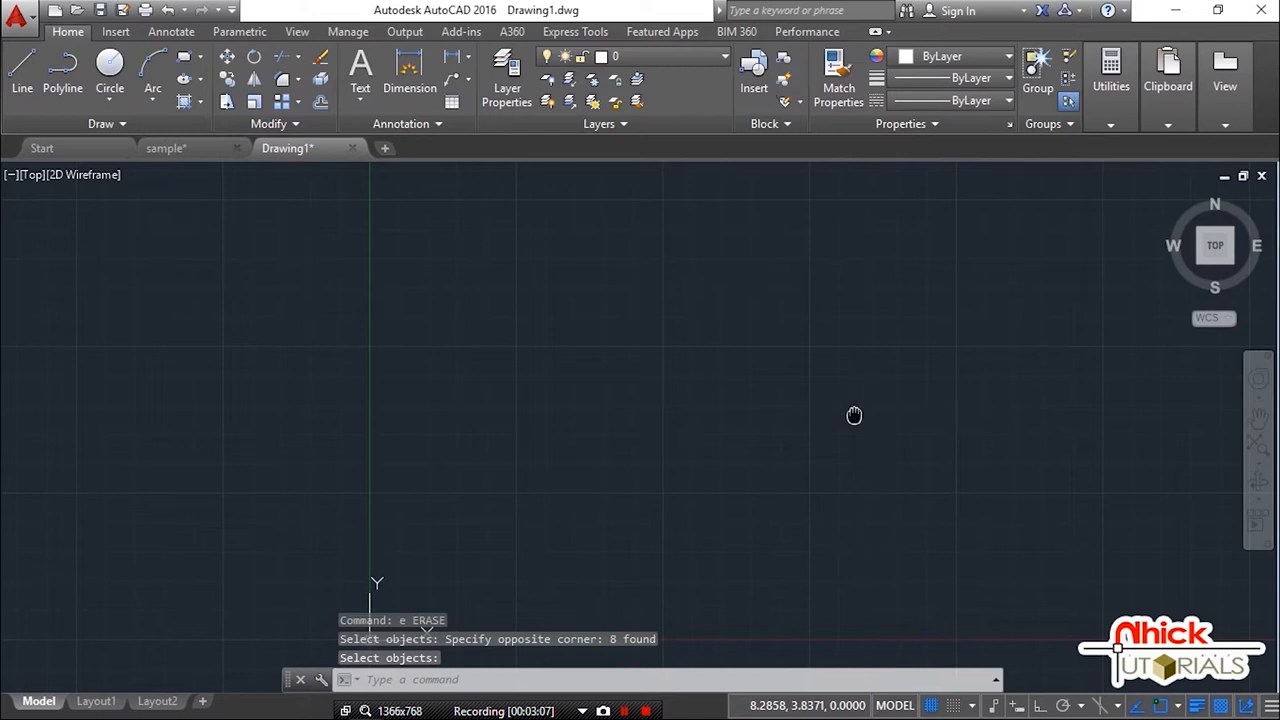
Step: Pan the view to centre the remaining horizontal line and vertical segment
middle_drag(854, 415, 380, 414)
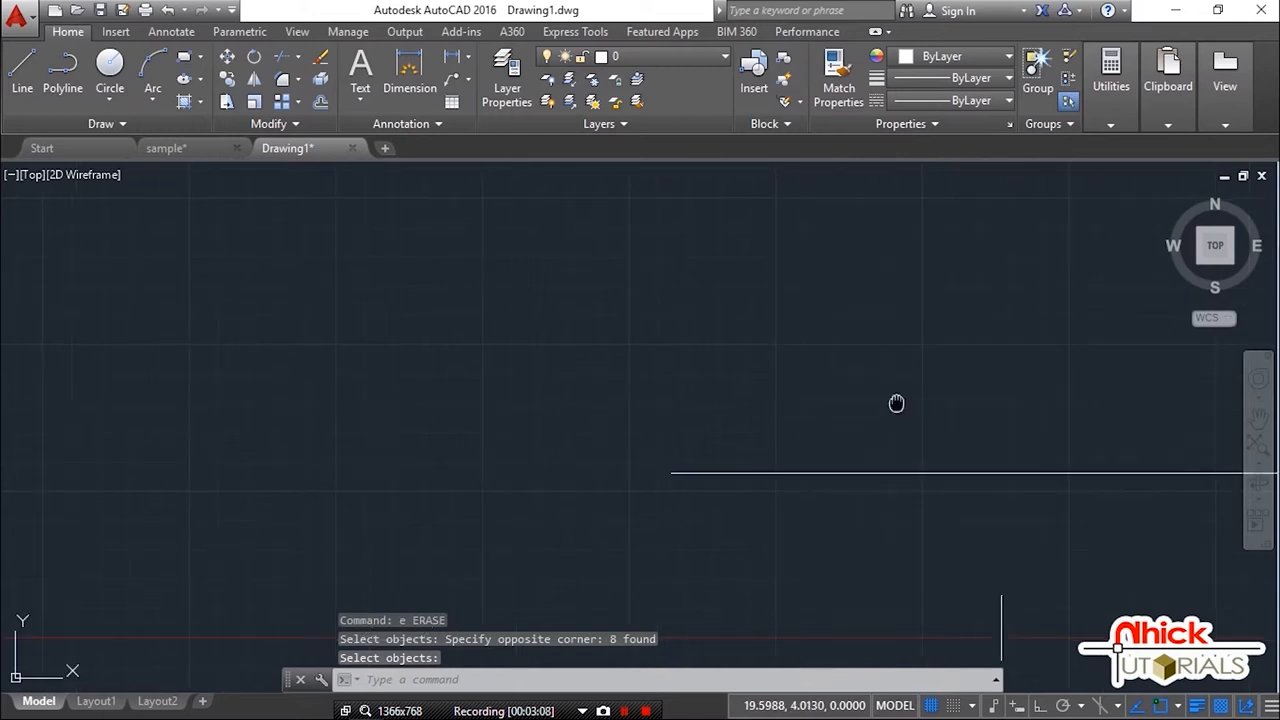
middle_drag(896, 403, 491, 331)
scroll(581, 354, down, 2)
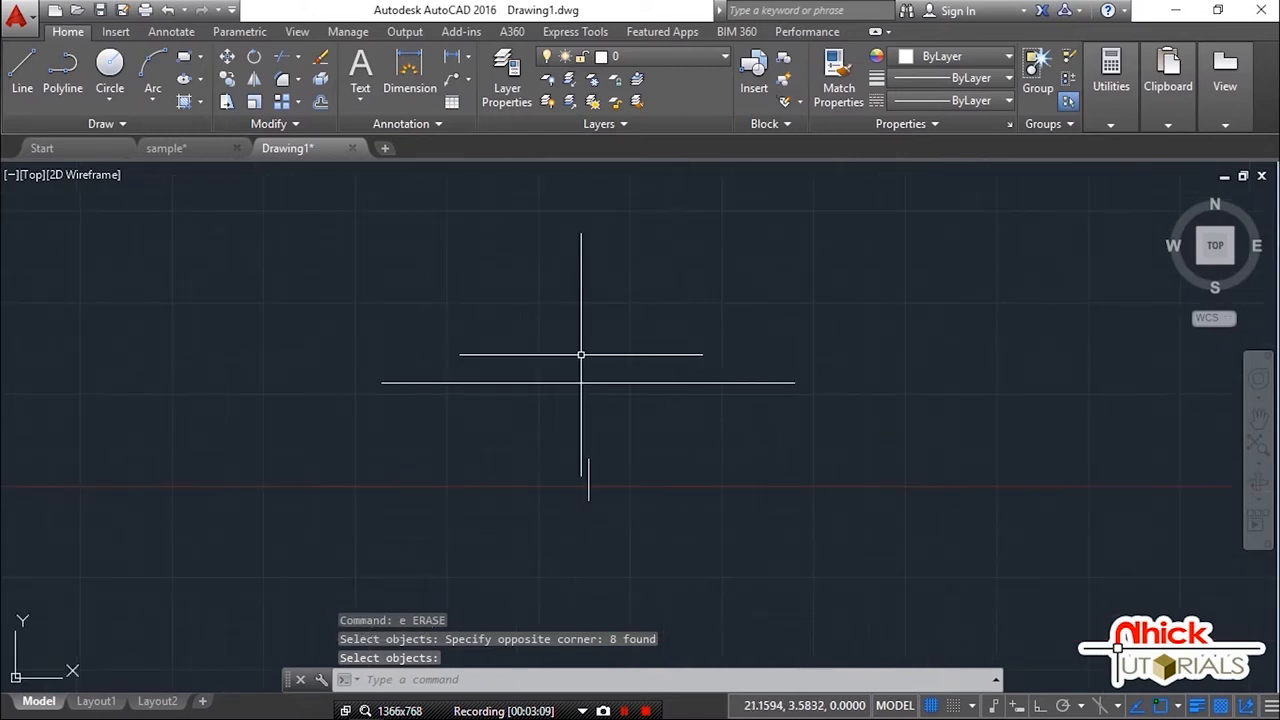
middle_drag(551, 408, 665, 375)
scroll(620, 389, up, 2)
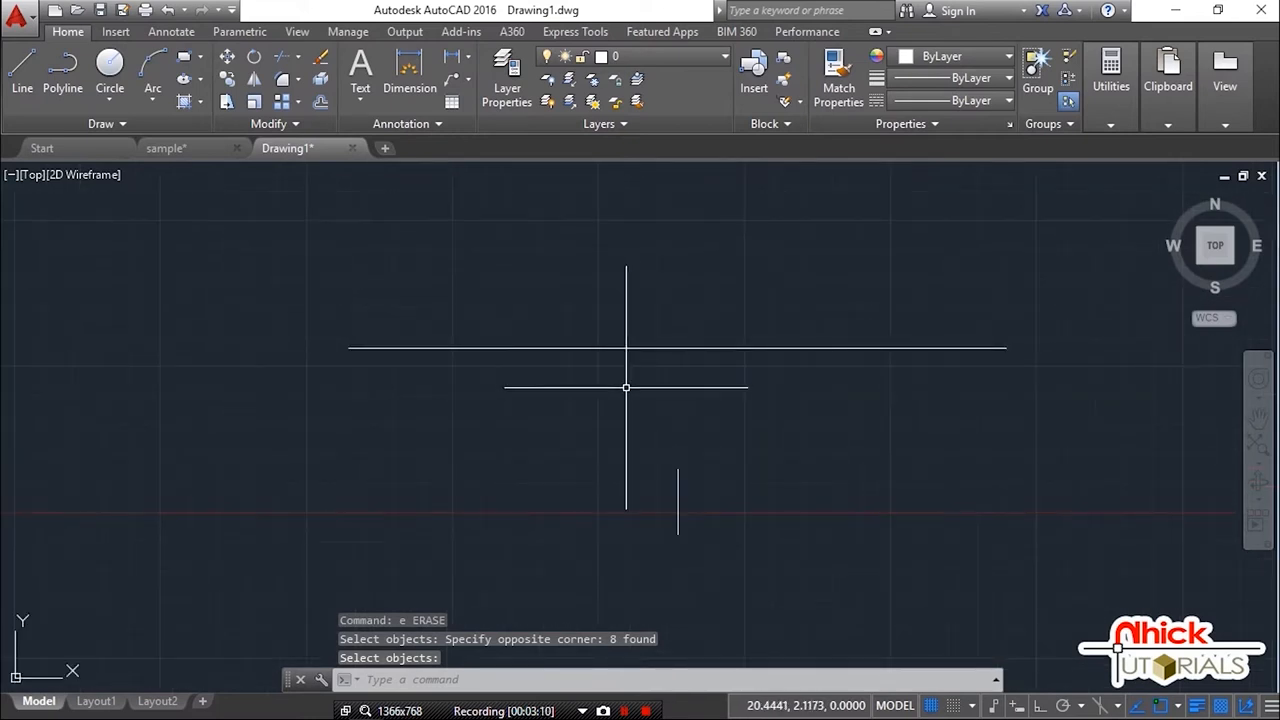
middle_drag(593, 392, 568, 398)
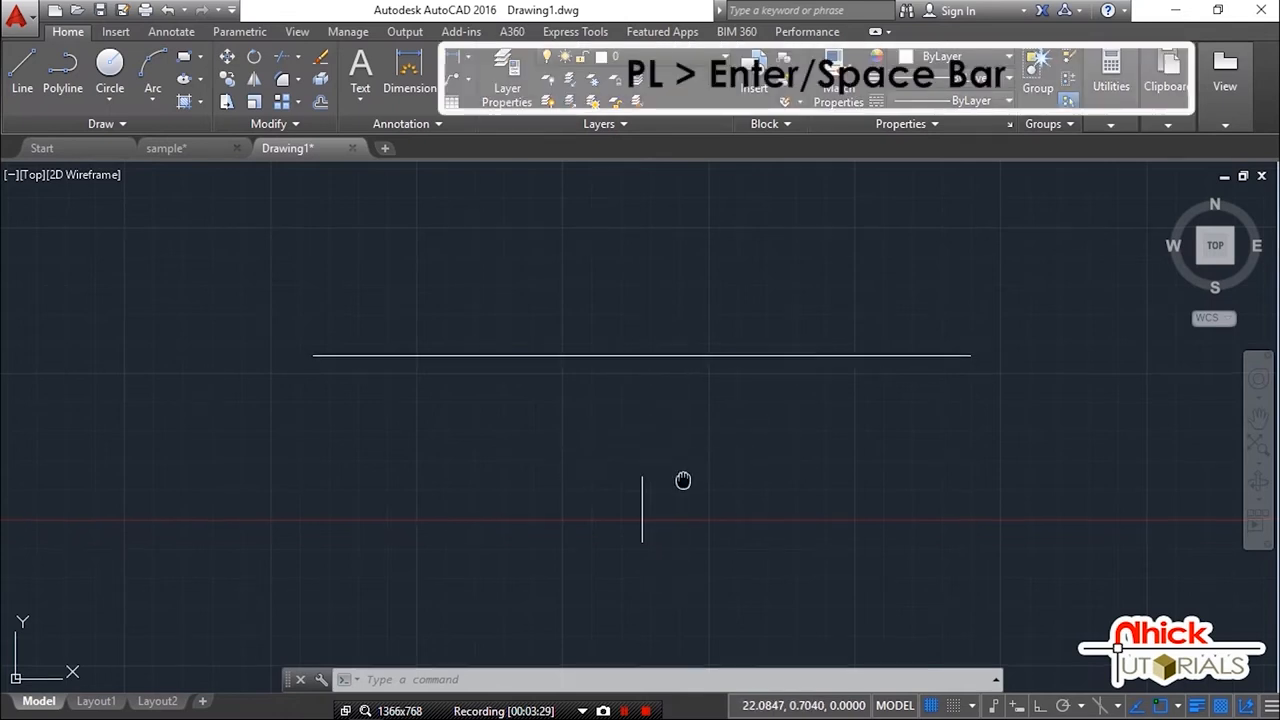
middle_drag(683, 476, 649, 491)
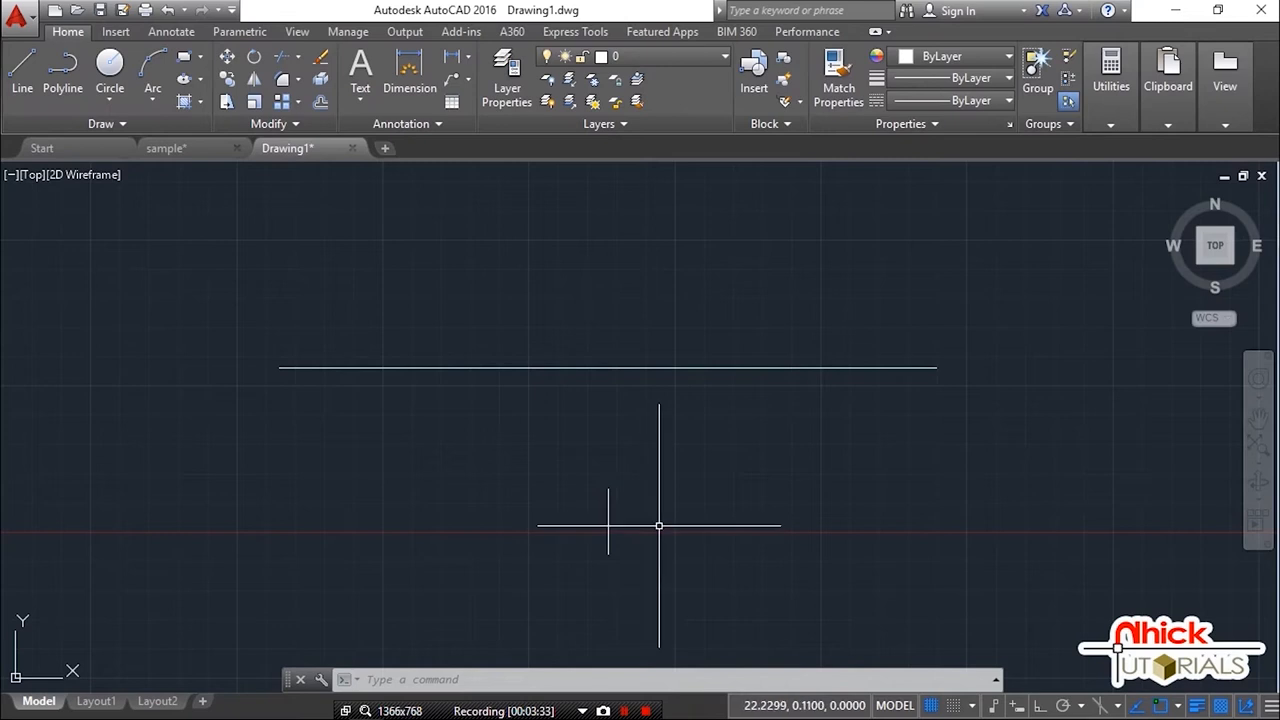
middle_drag(659, 525, 672, 501)
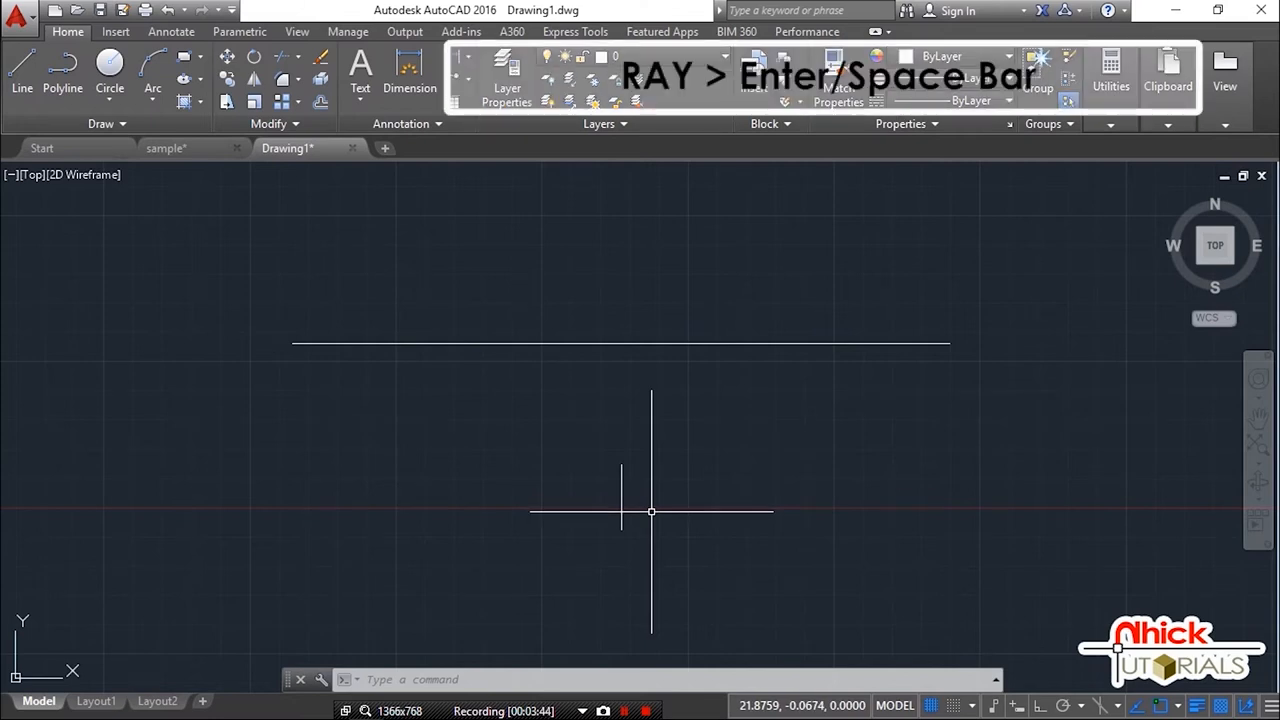
text(ra)
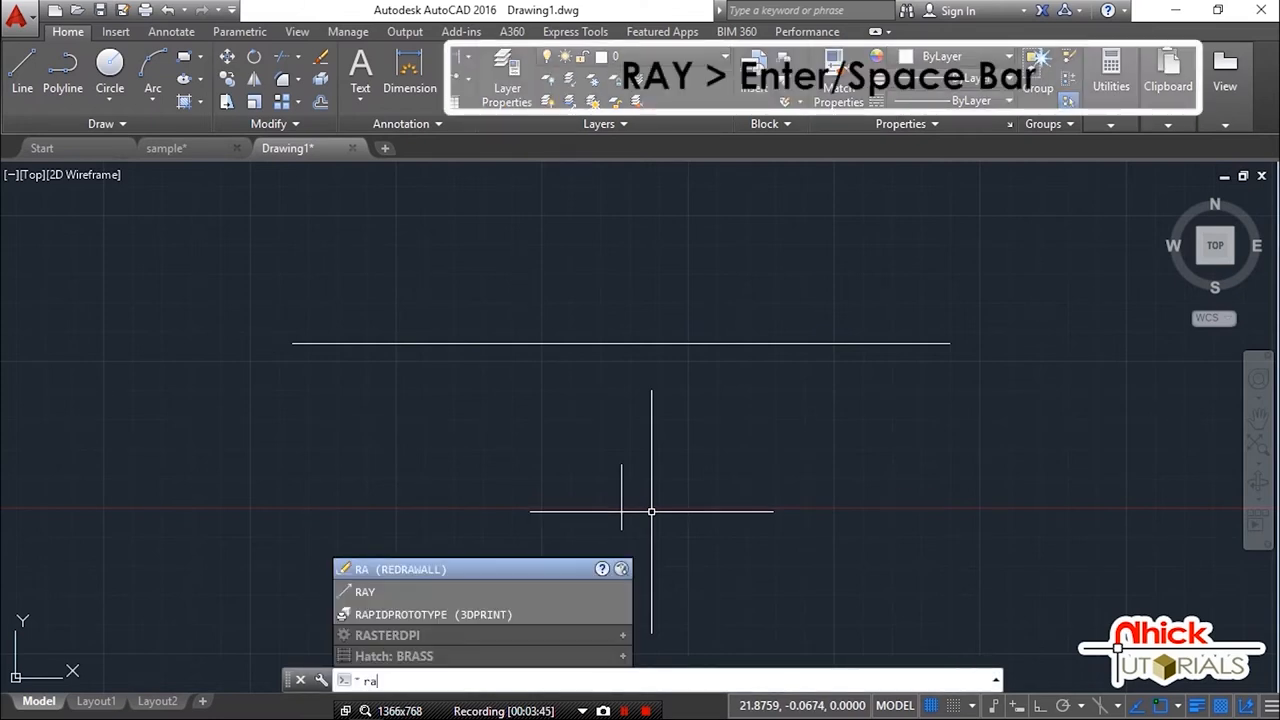
text(y)
Step: Draw rays from the horizon line's left endpoint through the vertical edge's top and bottom
key(Return)
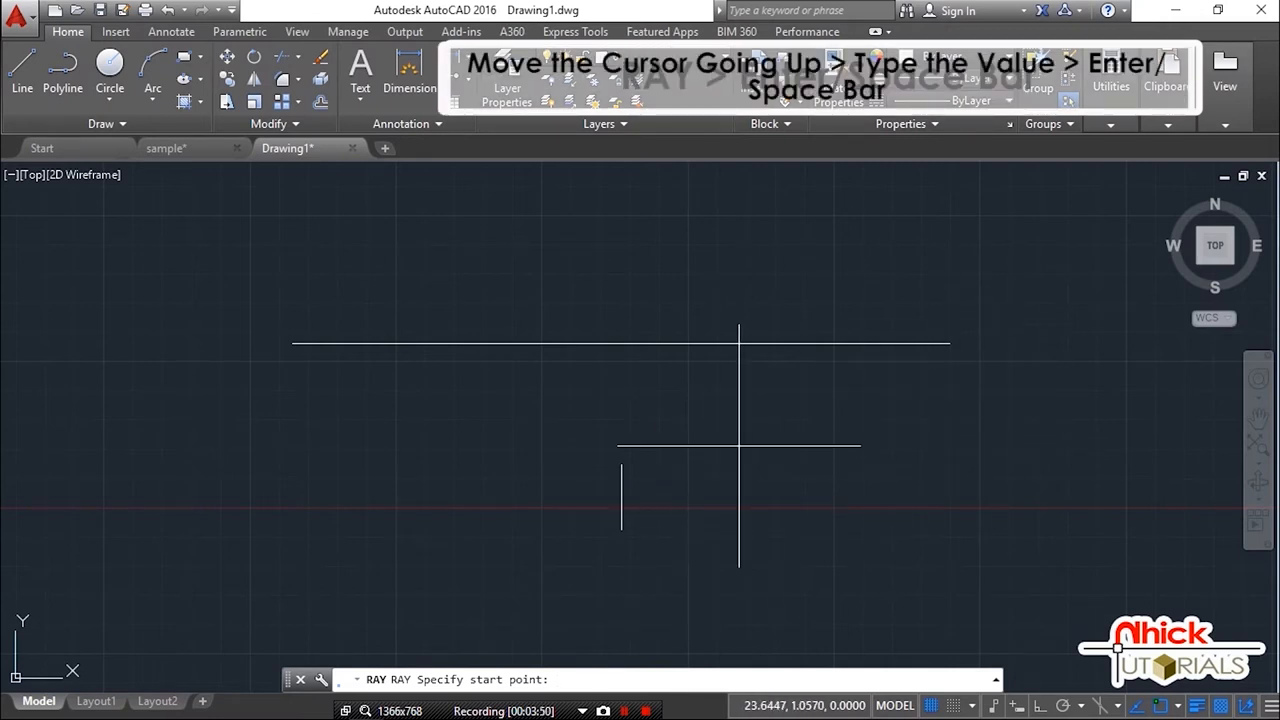
scroll(300, 390, up, 1)
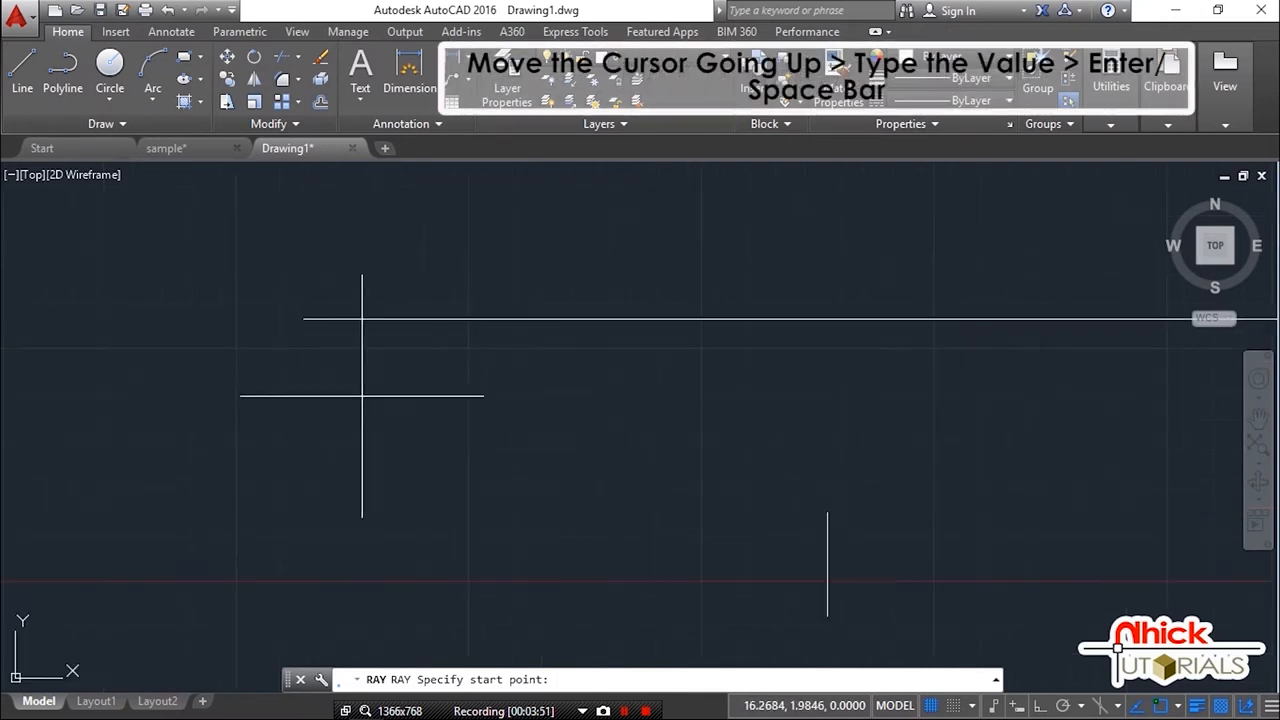
scroll(345, 380, up, 1)
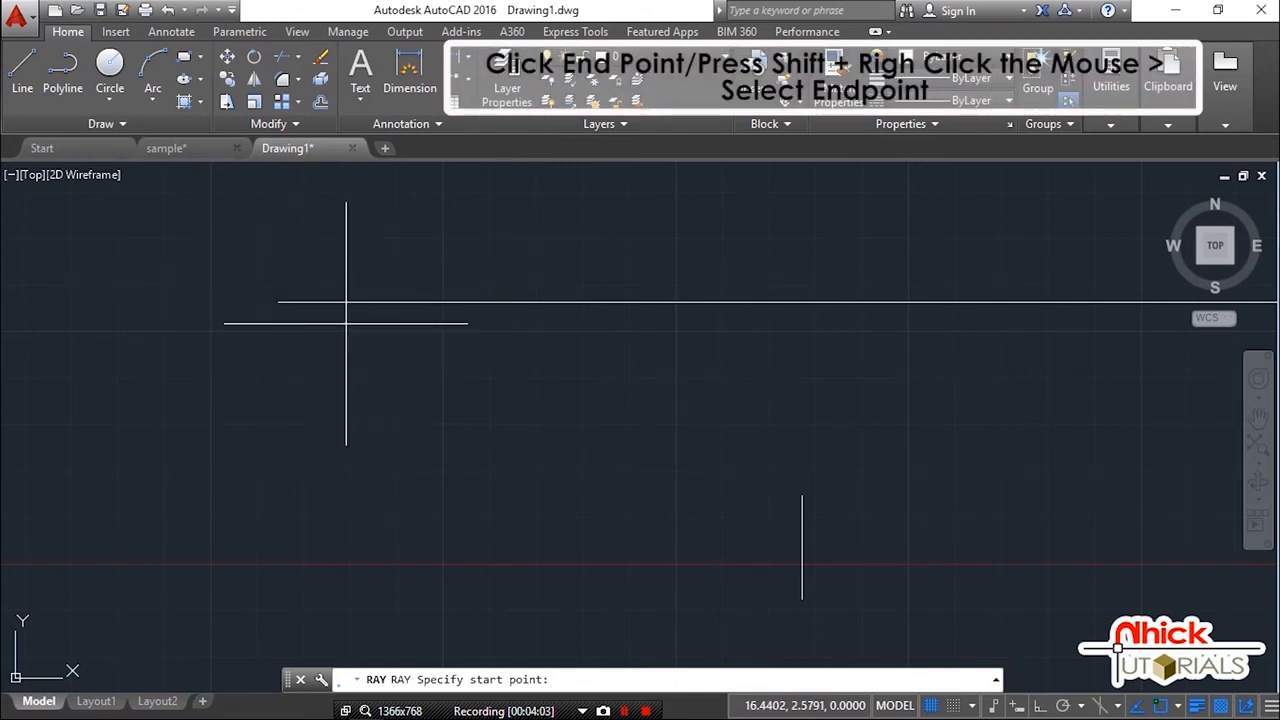
shift+right_click(418, 344)
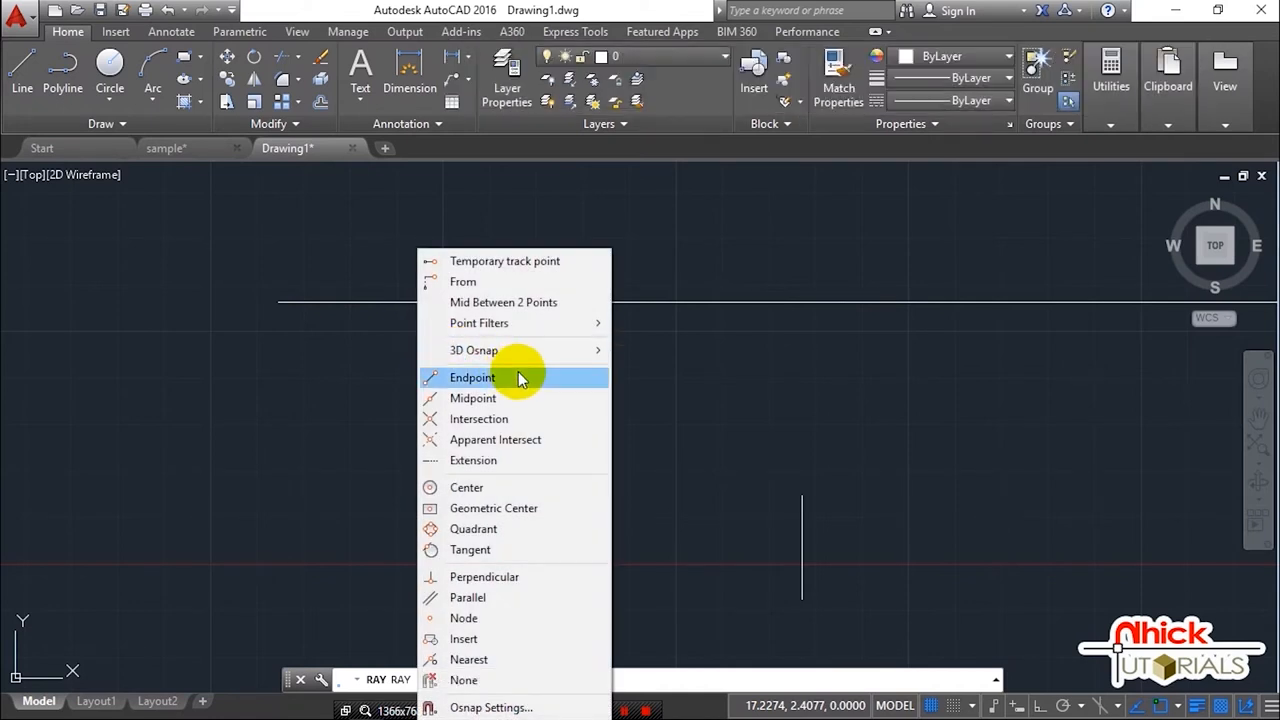
click(520, 384)
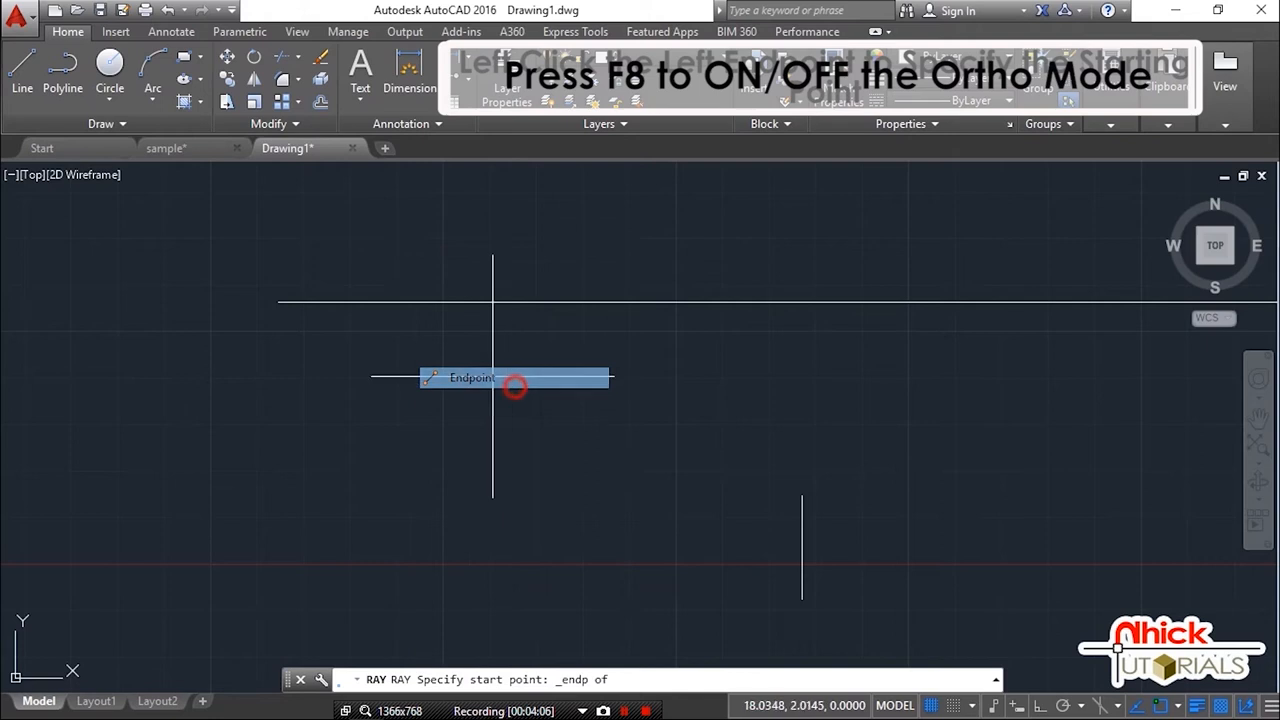
click(278, 302)
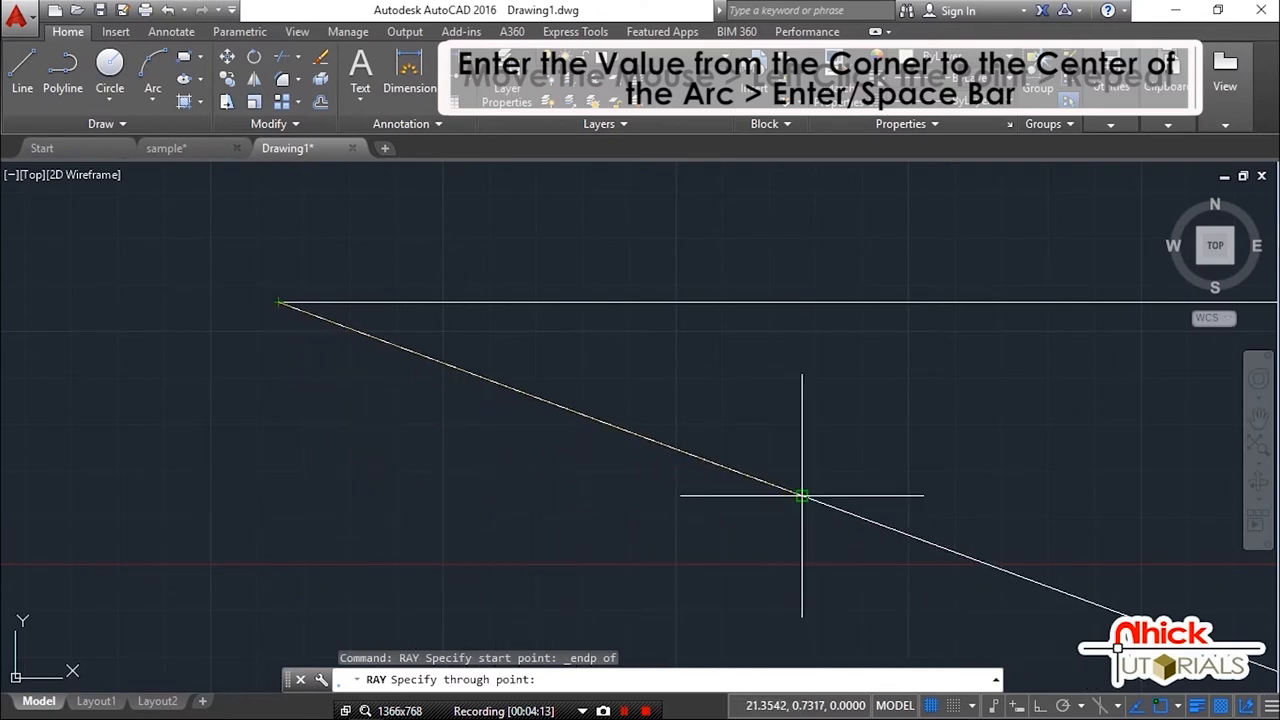
middle_drag(800, 497, 734, 431)
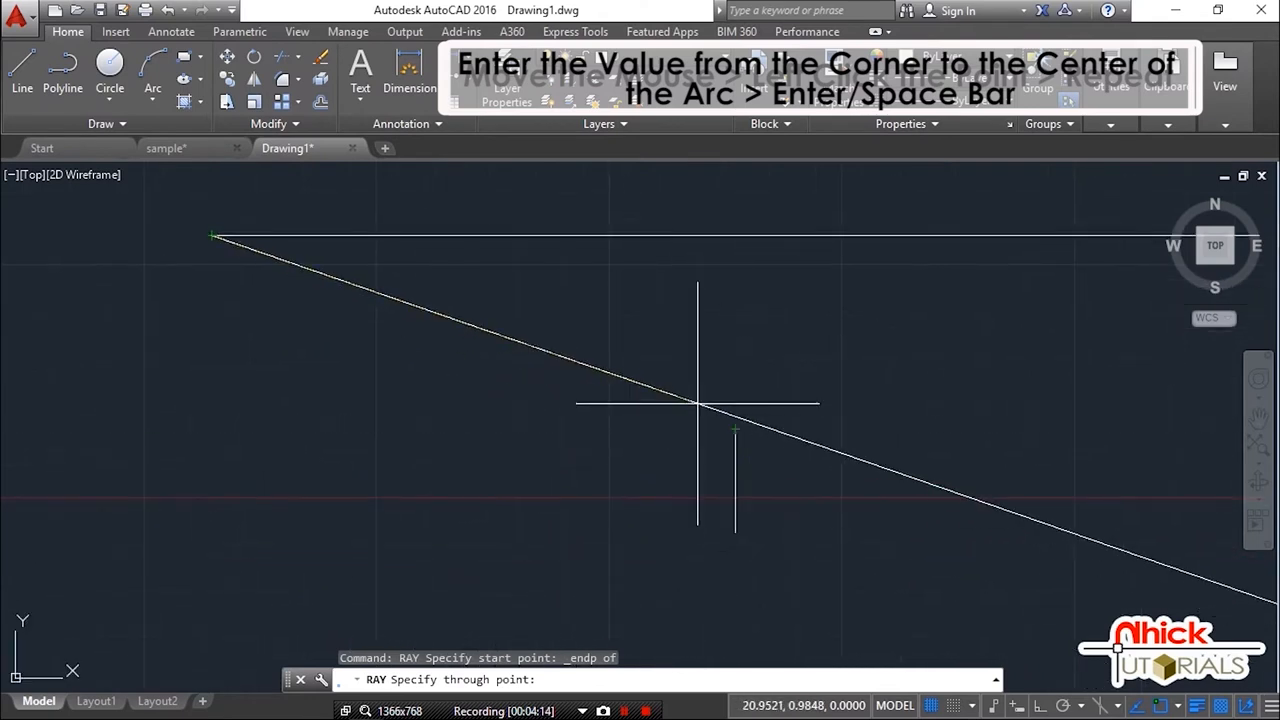
click(735, 430)
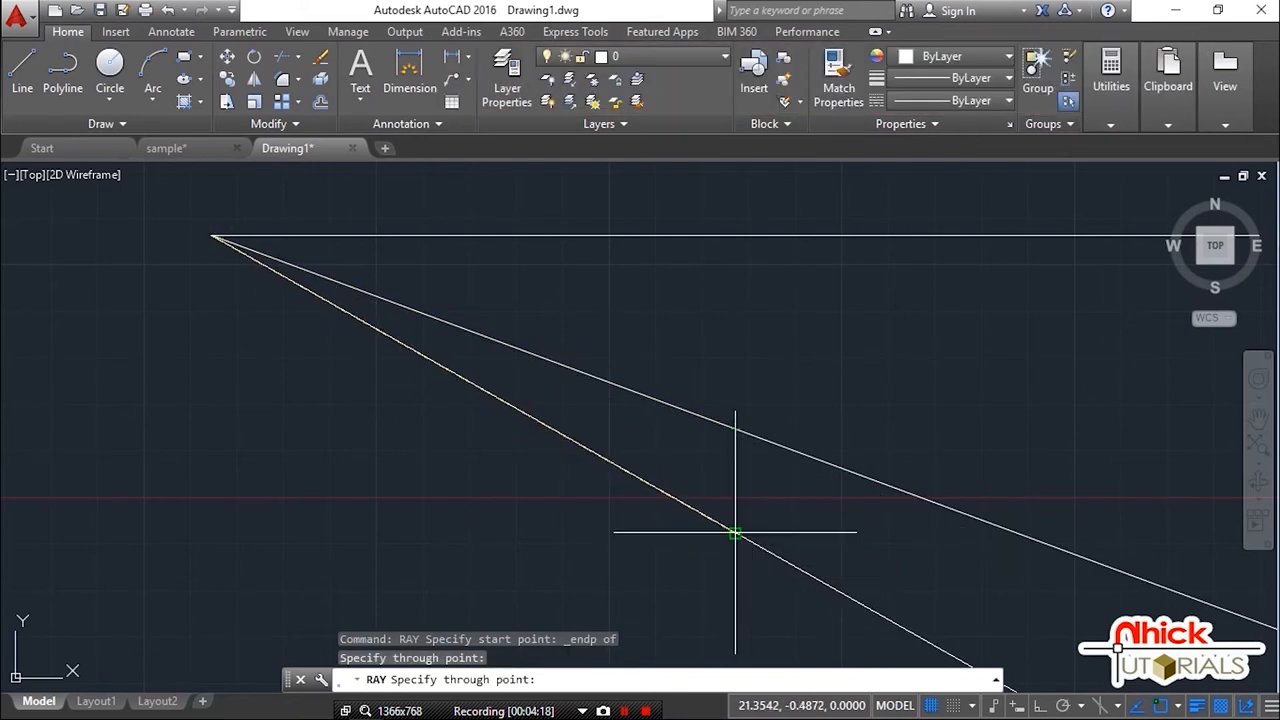
click(735, 532)
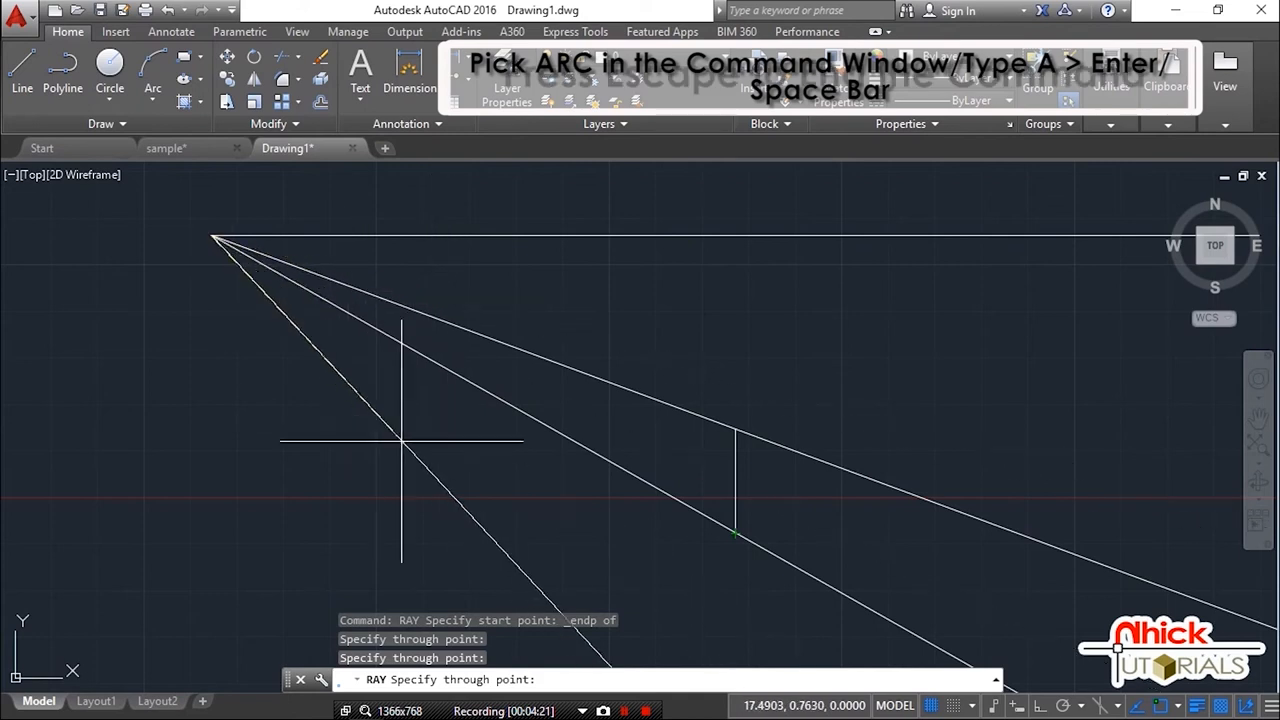
key(Escape)
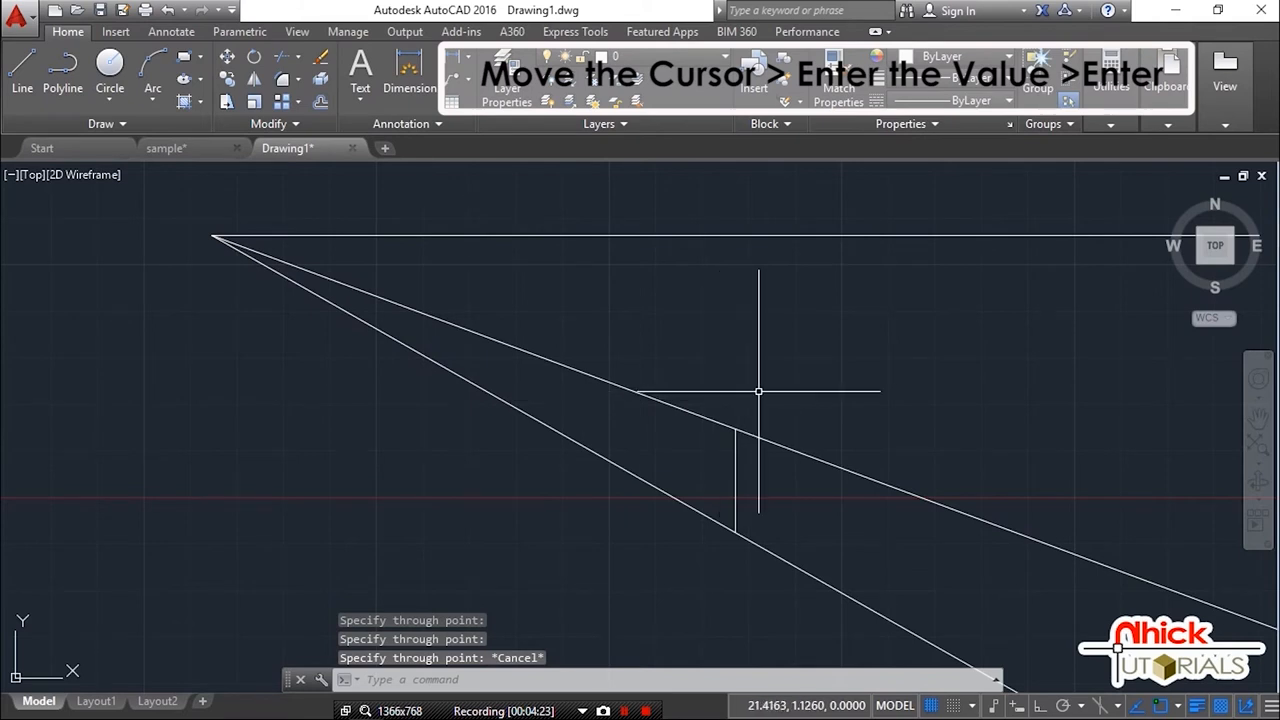
Step: Draw rays from the horizon line's right endpoint through the vertical edge's ends
mouse_move(839, 384)
middle_down()
mouse_move(400, 382)
mouse_move(603, 395)
middle_up()
scroll(400, 382, down, 2)
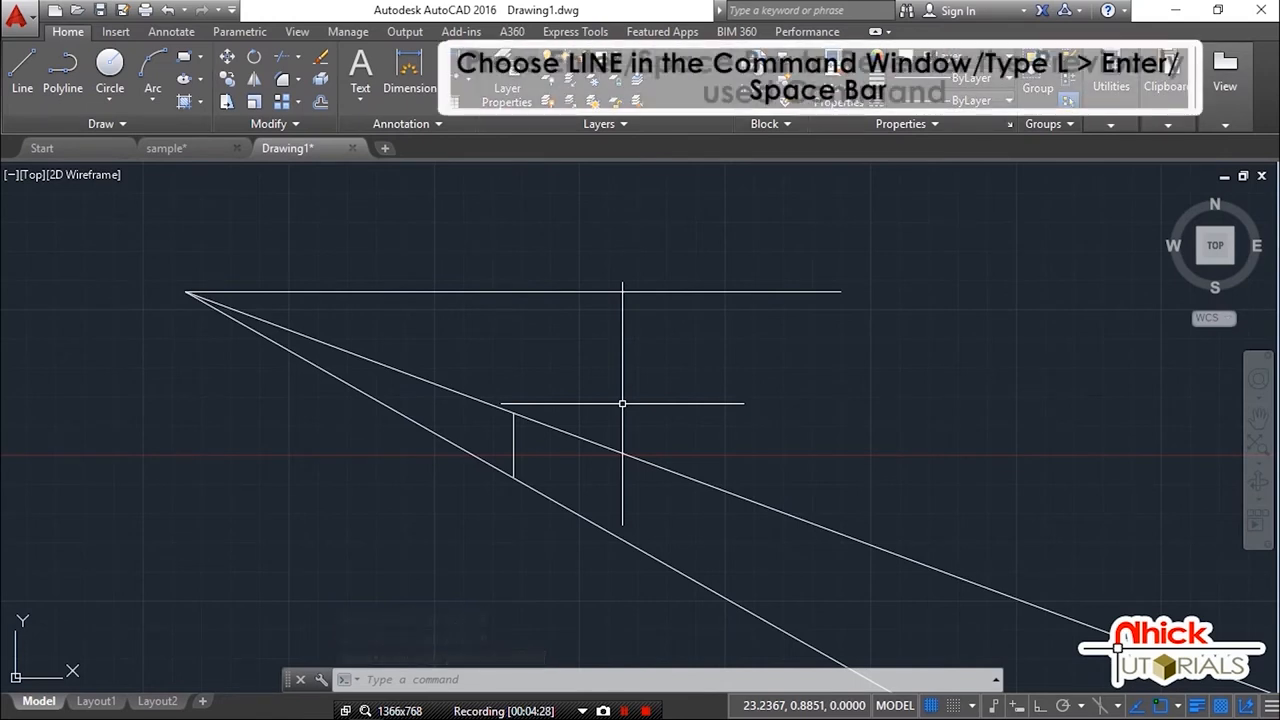
click(364, 680)
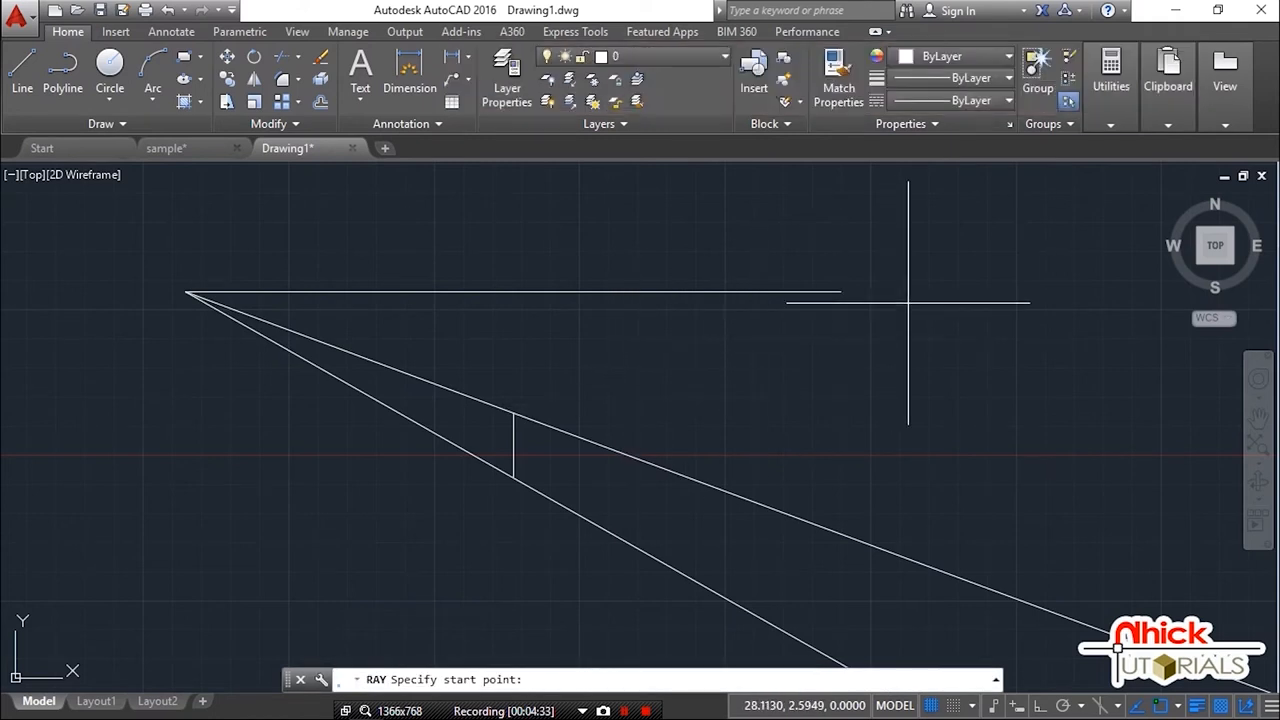
click(840, 291)
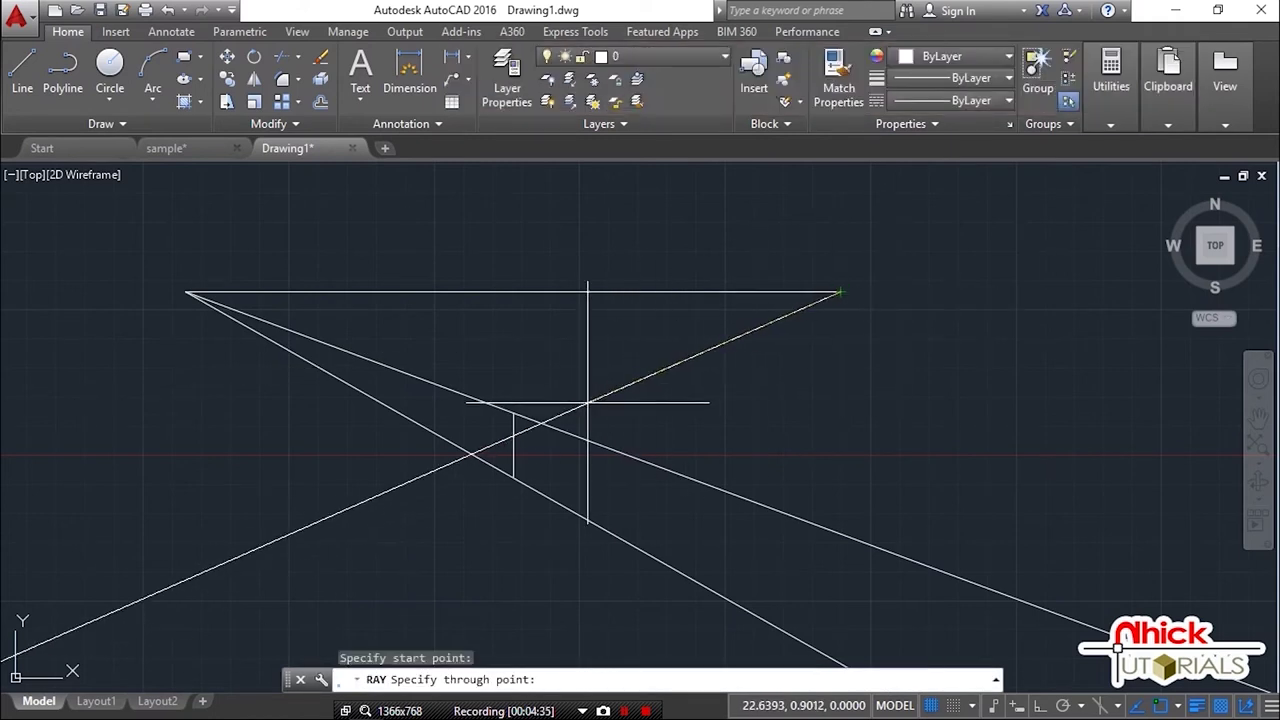
click(513, 413)
key(Return)
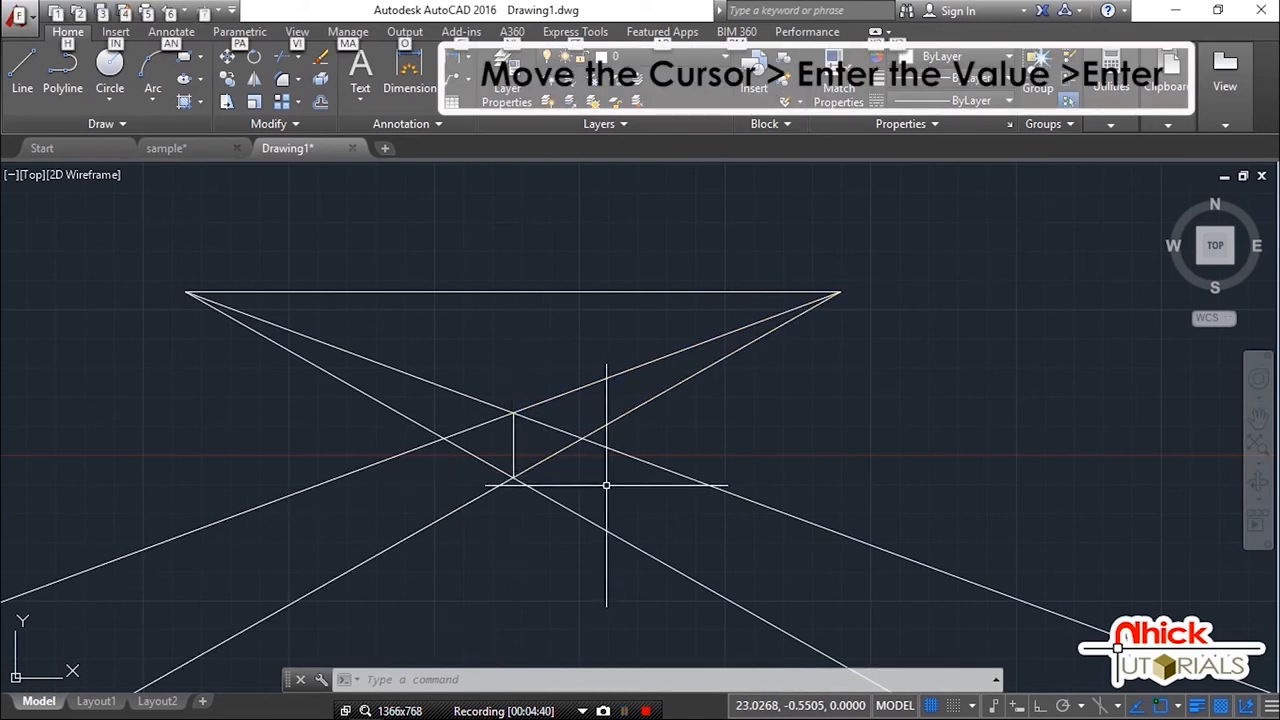
scroll(471, 457, up, 2)
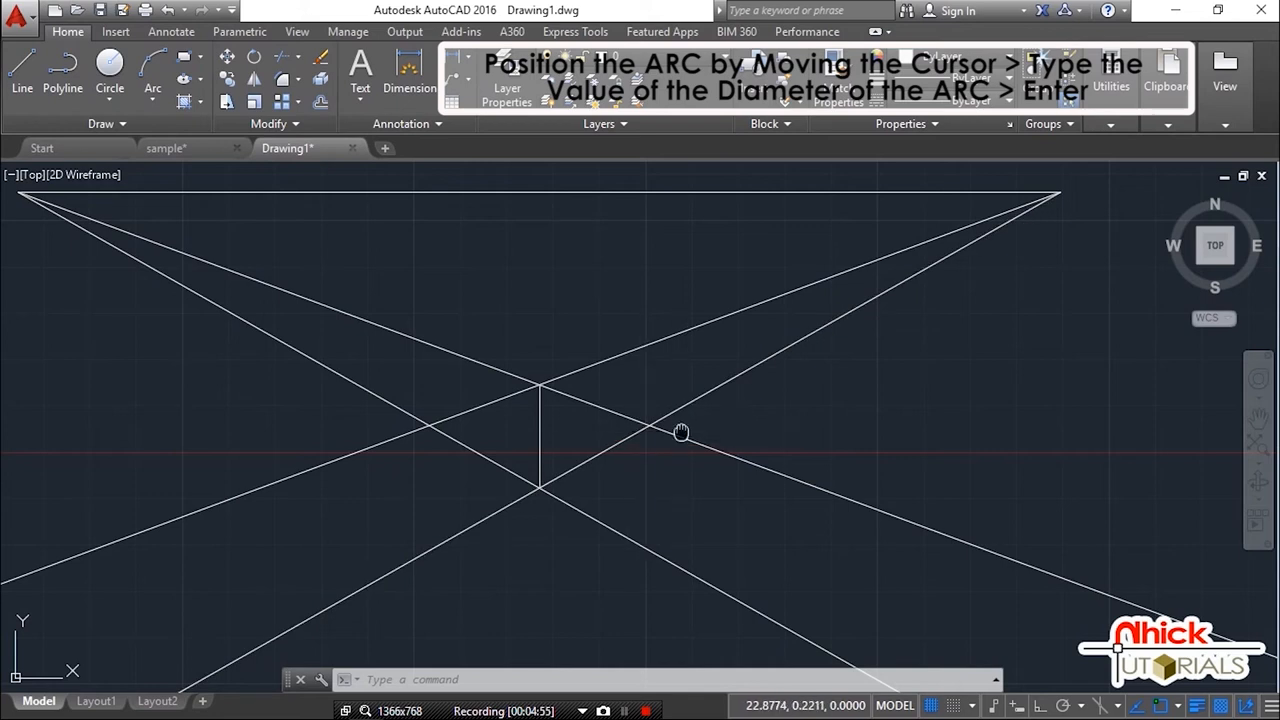
middle_drag(680, 428, 720, 446)
middle_drag(650, 414, 652, 416)
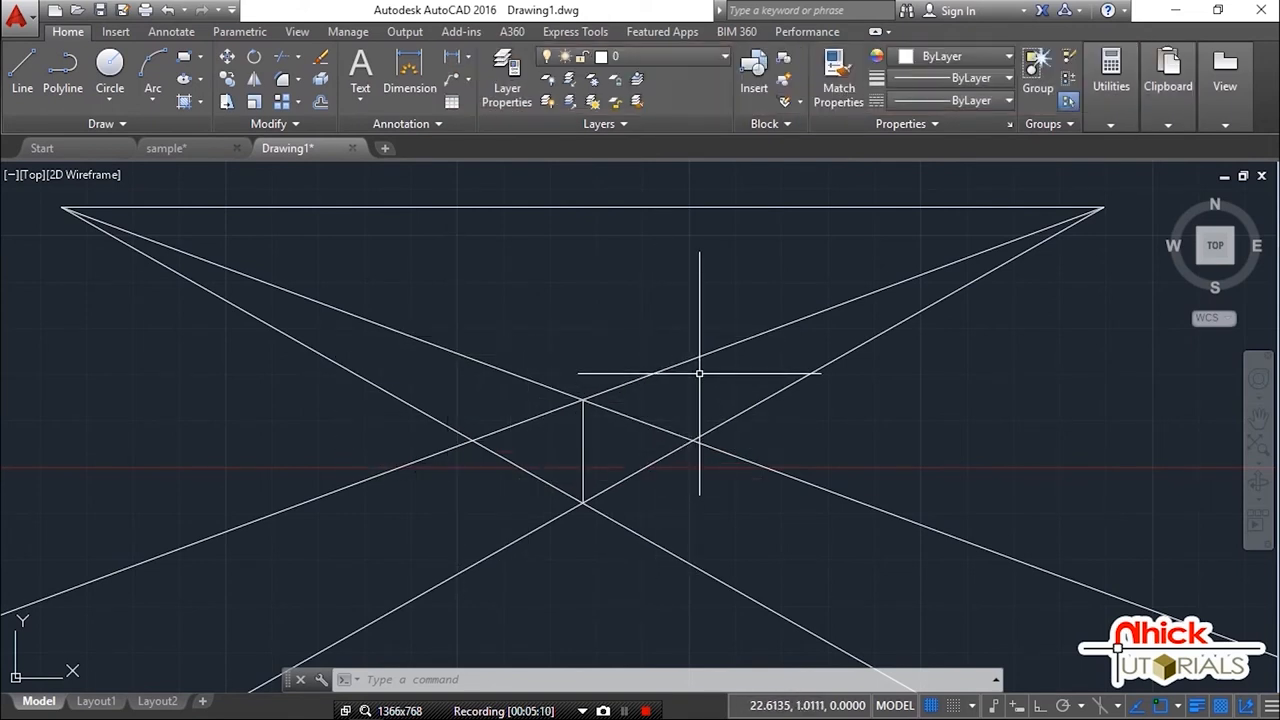
text(XL)
Step: Place a vertical XLINE snapped to the left ray crossing, using Ortho for exact vertical
key(Return)
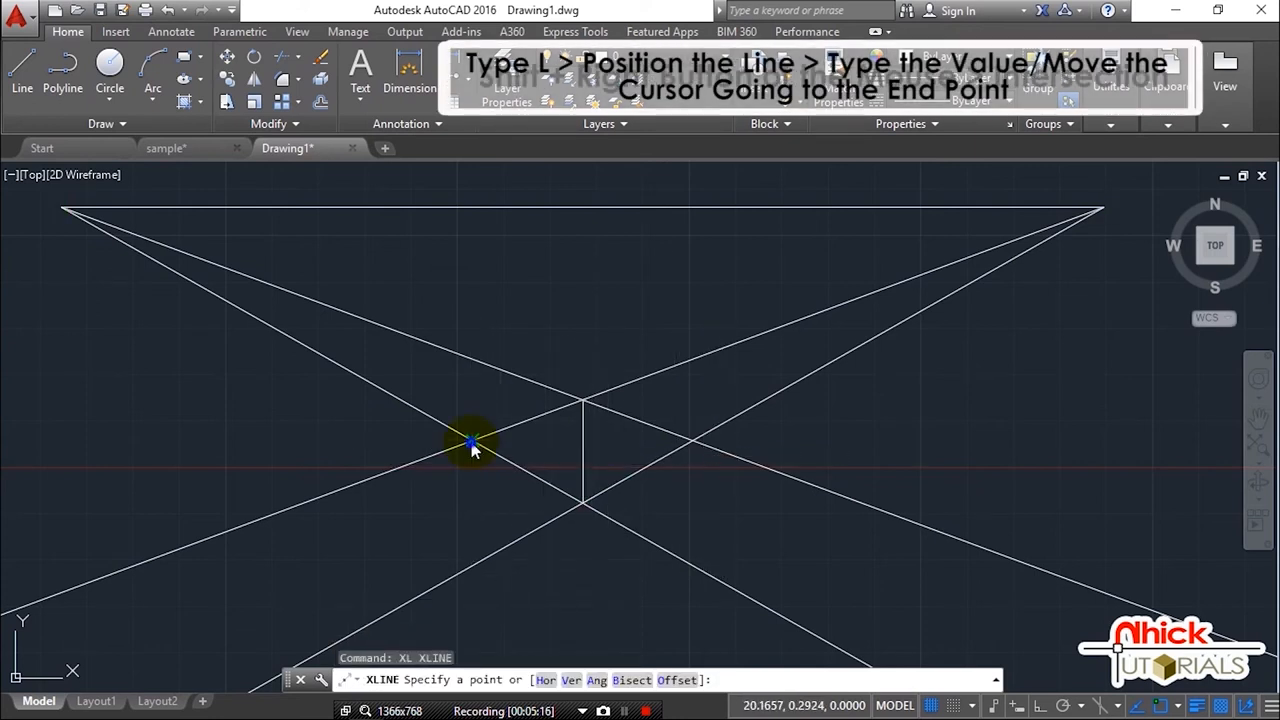
shift+right_click(472, 440)
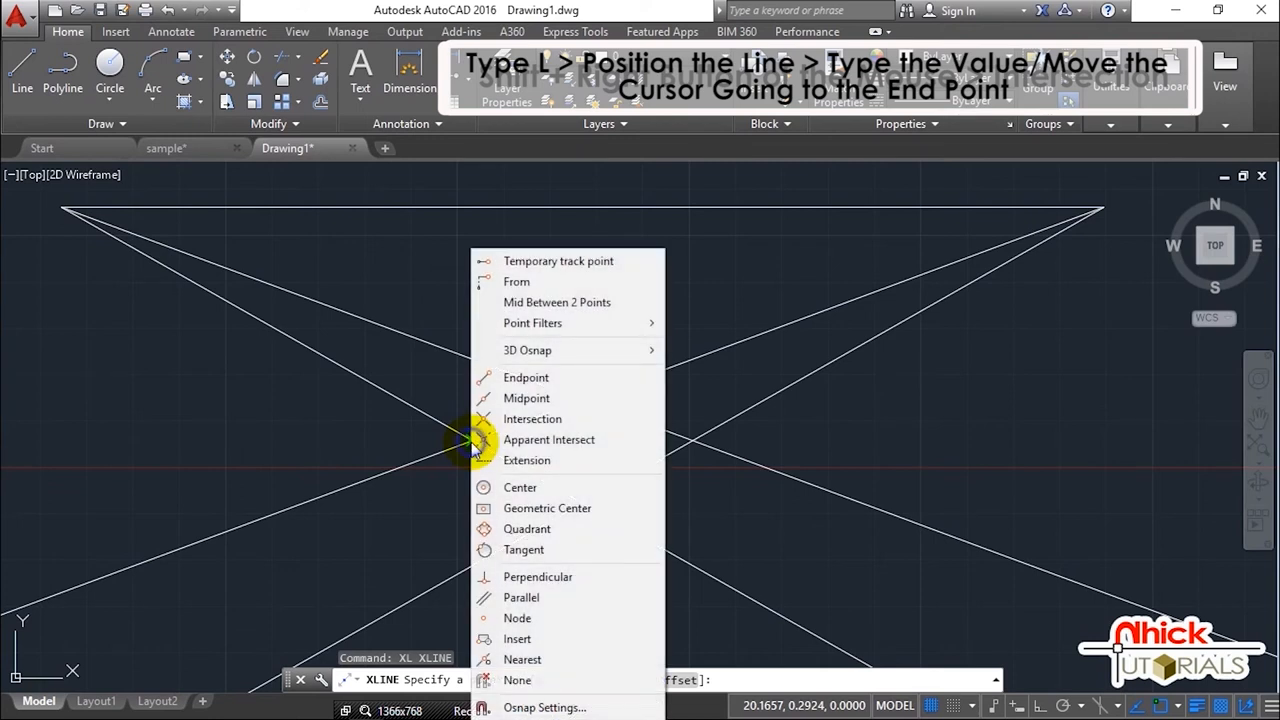
click(538, 424)
click(538, 424)
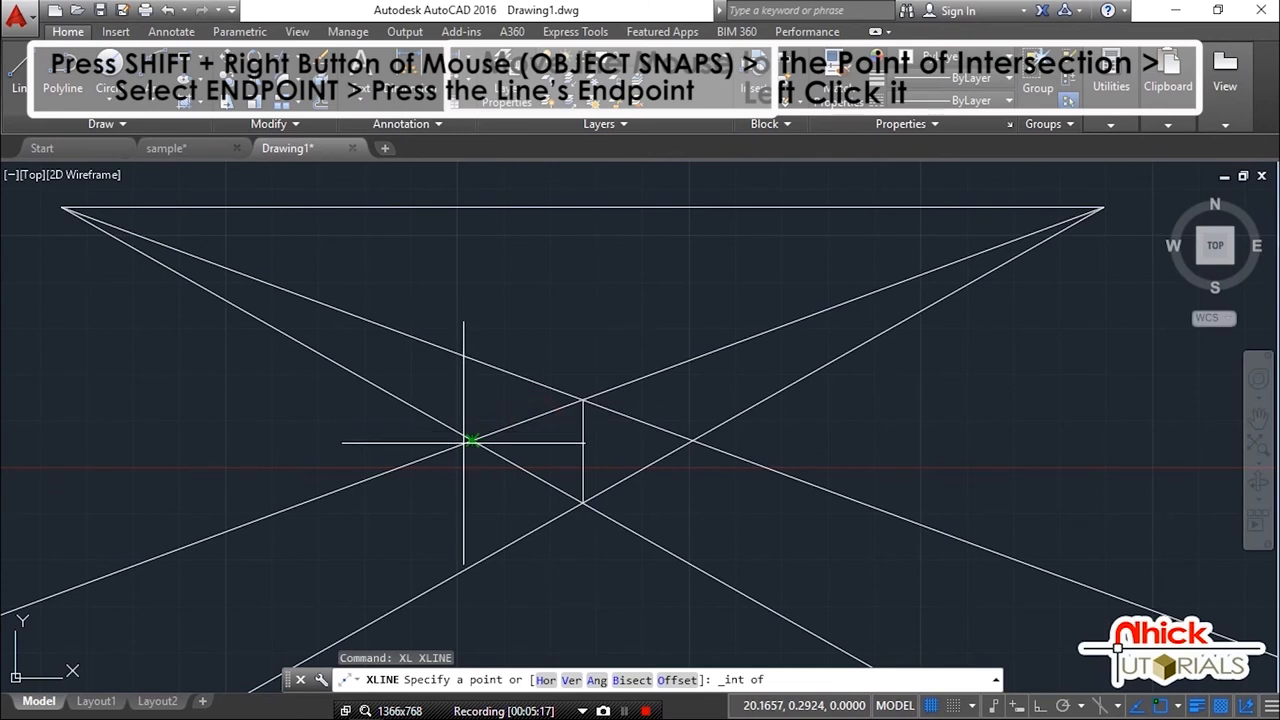
click(473, 440)
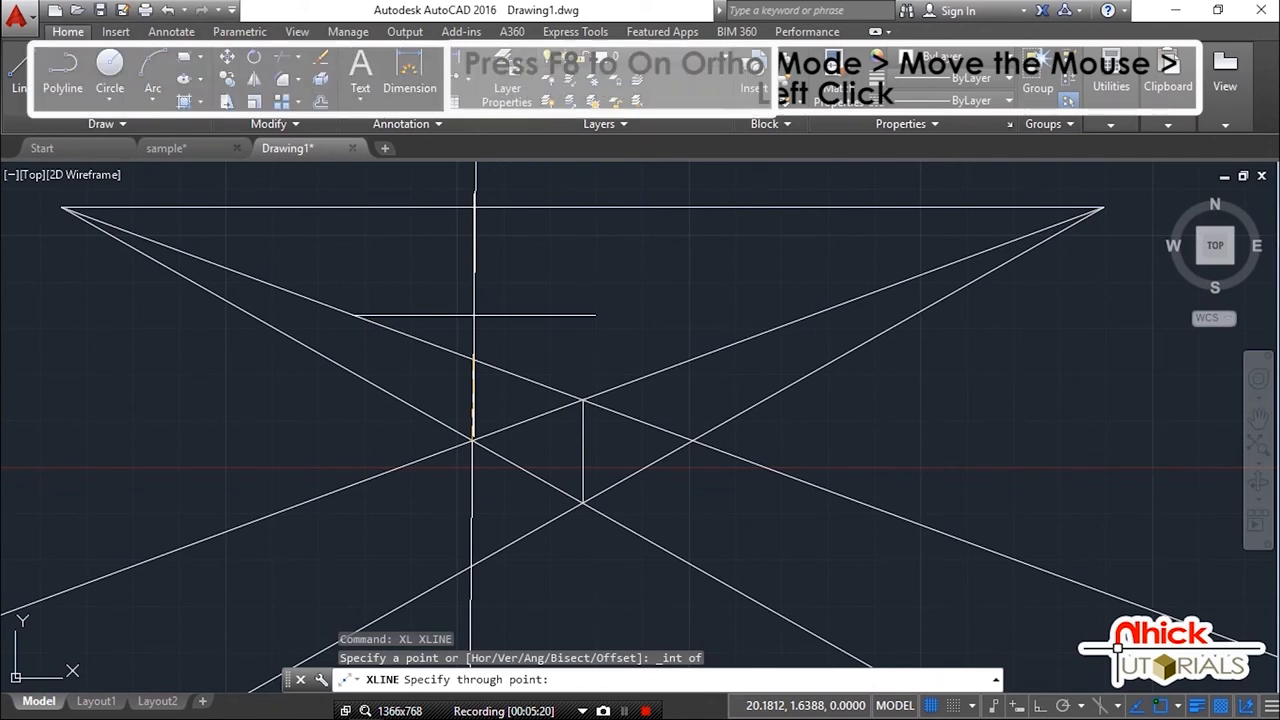
key(F8)
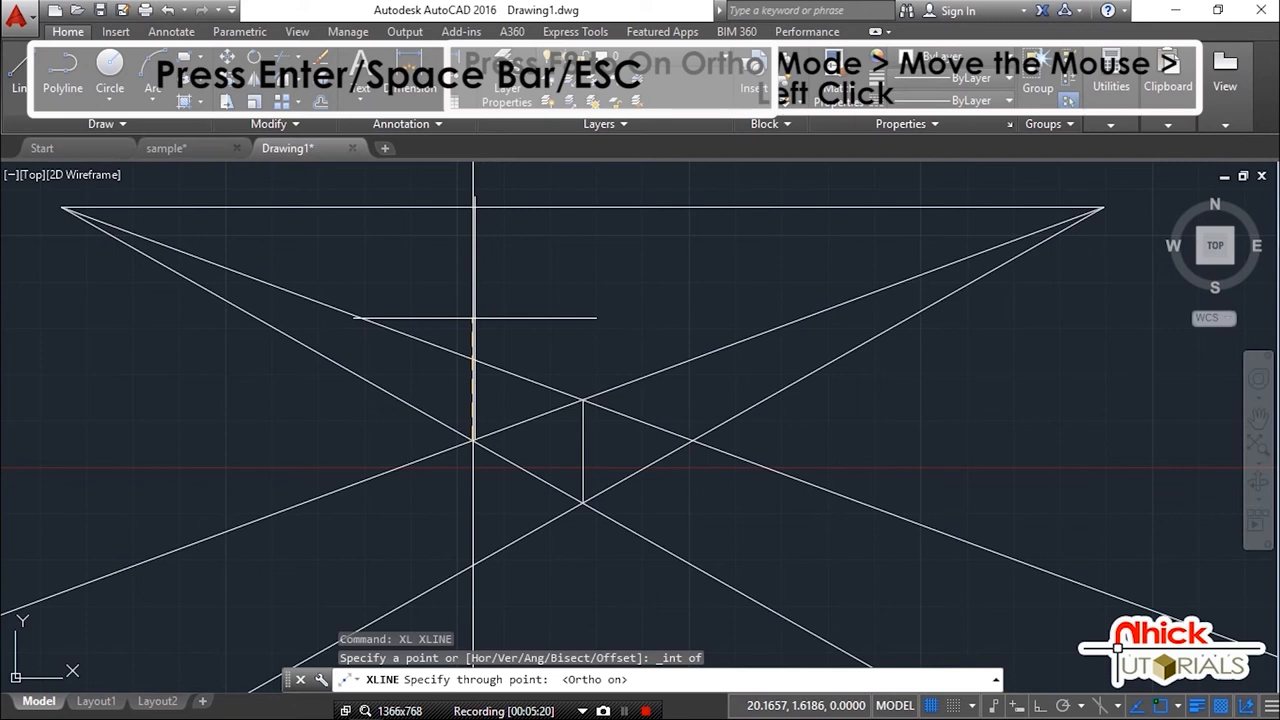
click(477, 320)
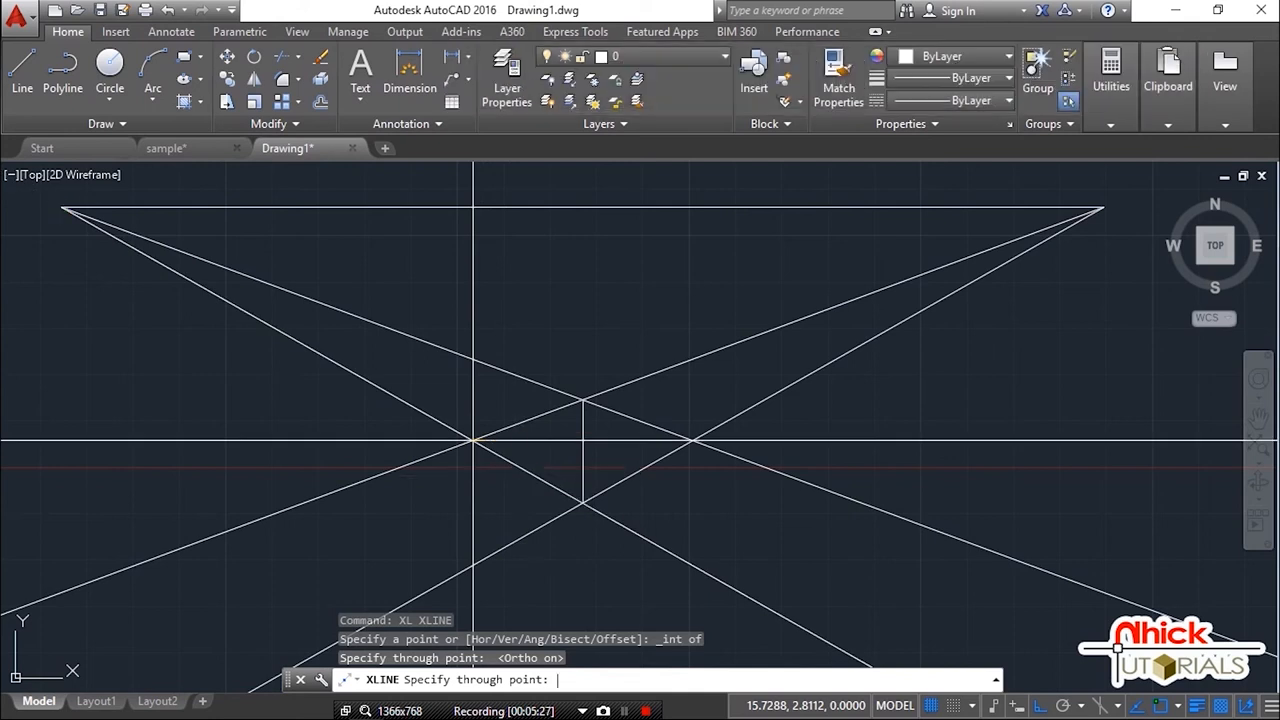
key(Escape)
Step: Place a vertical XLINE through the right-hand ray crossing and nudge the view
key(Return)
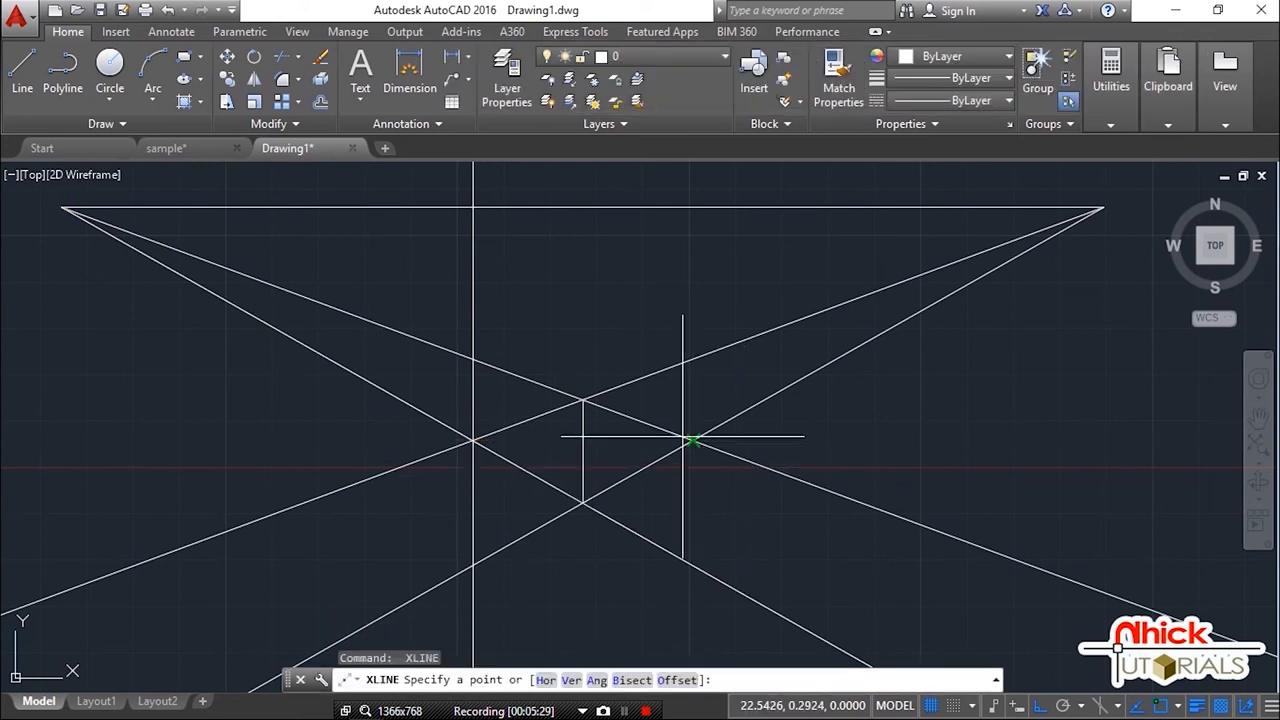
click(693, 440)
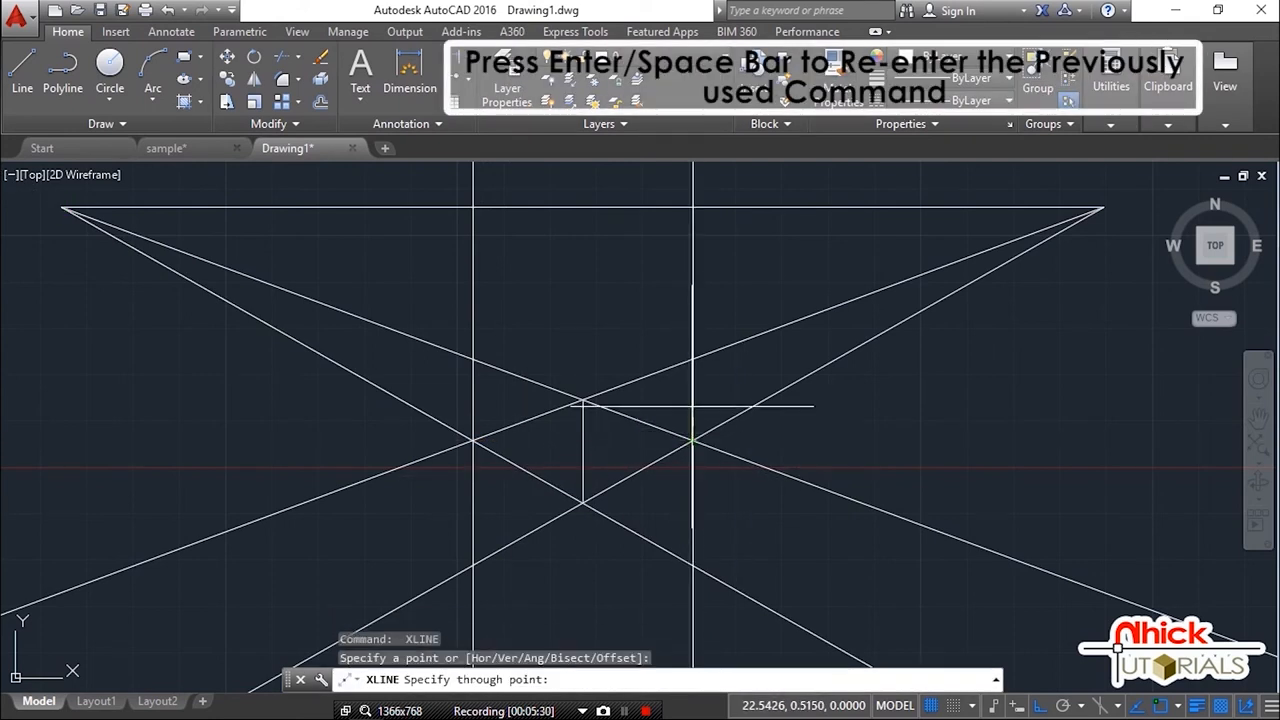
click(700, 280)
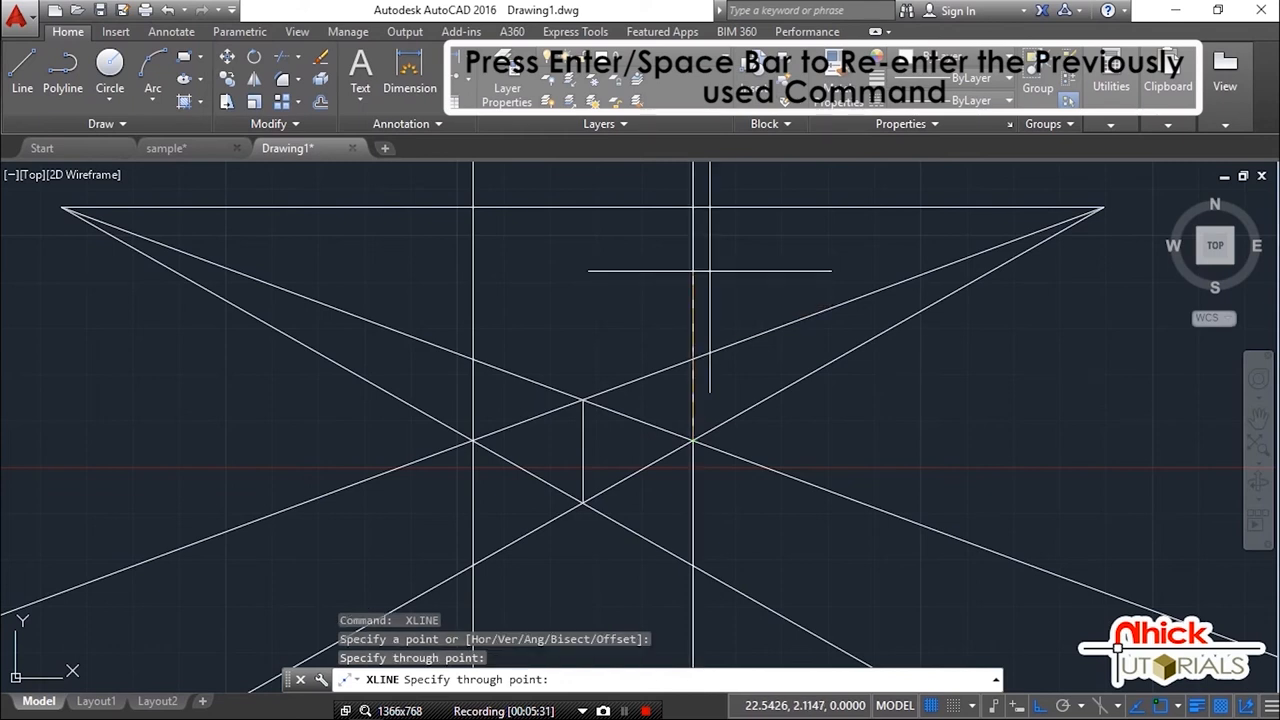
key(Return)
middle_drag(821, 411, 821, 414)
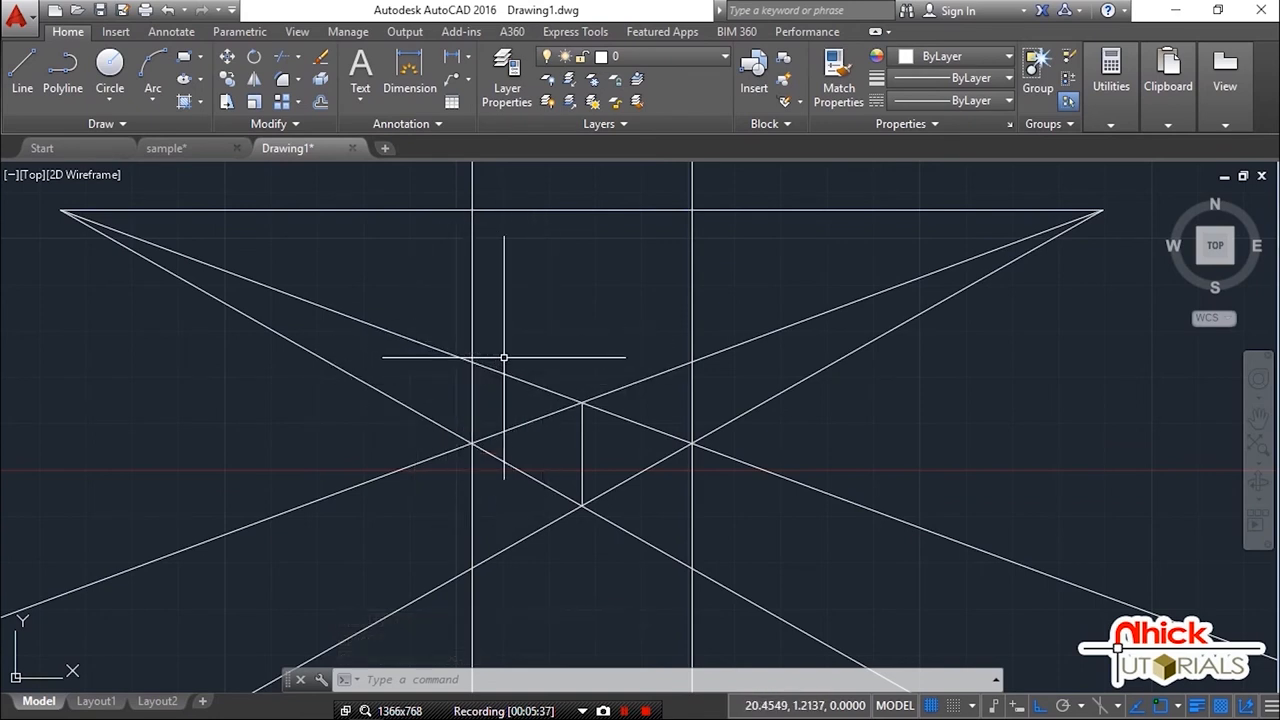
middle_drag(504, 357, 481, 360)
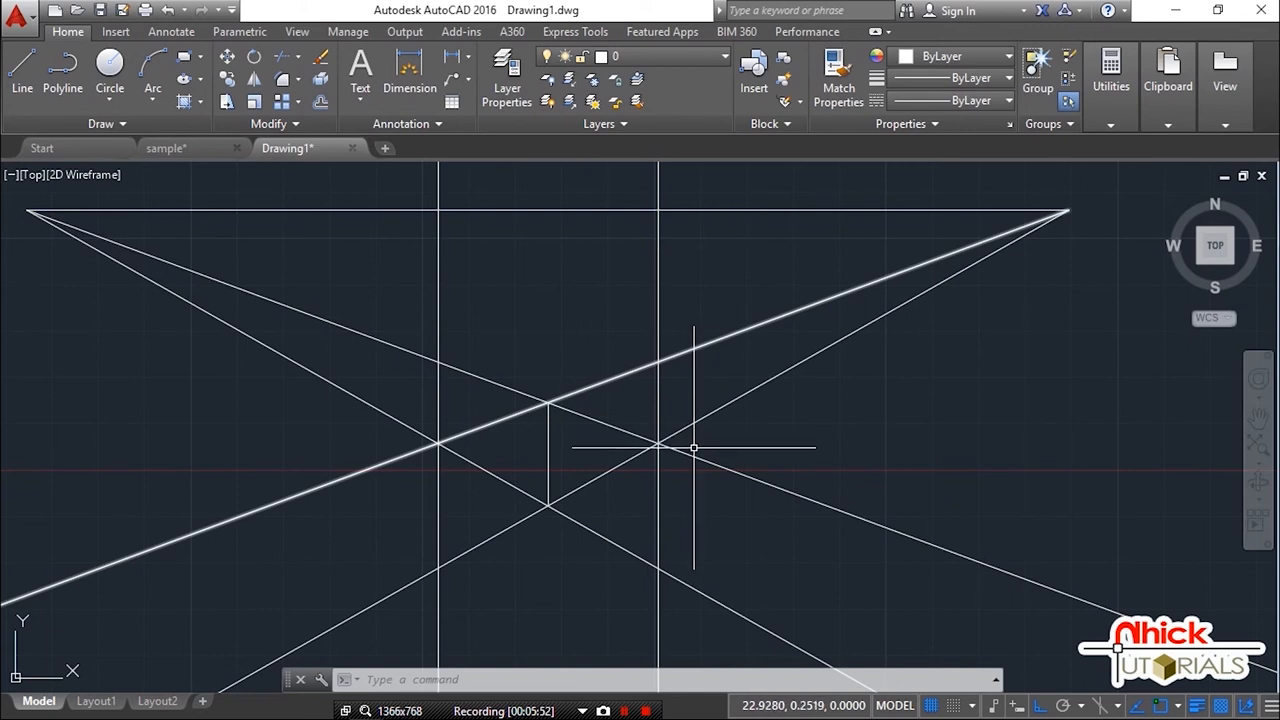
text(ray)
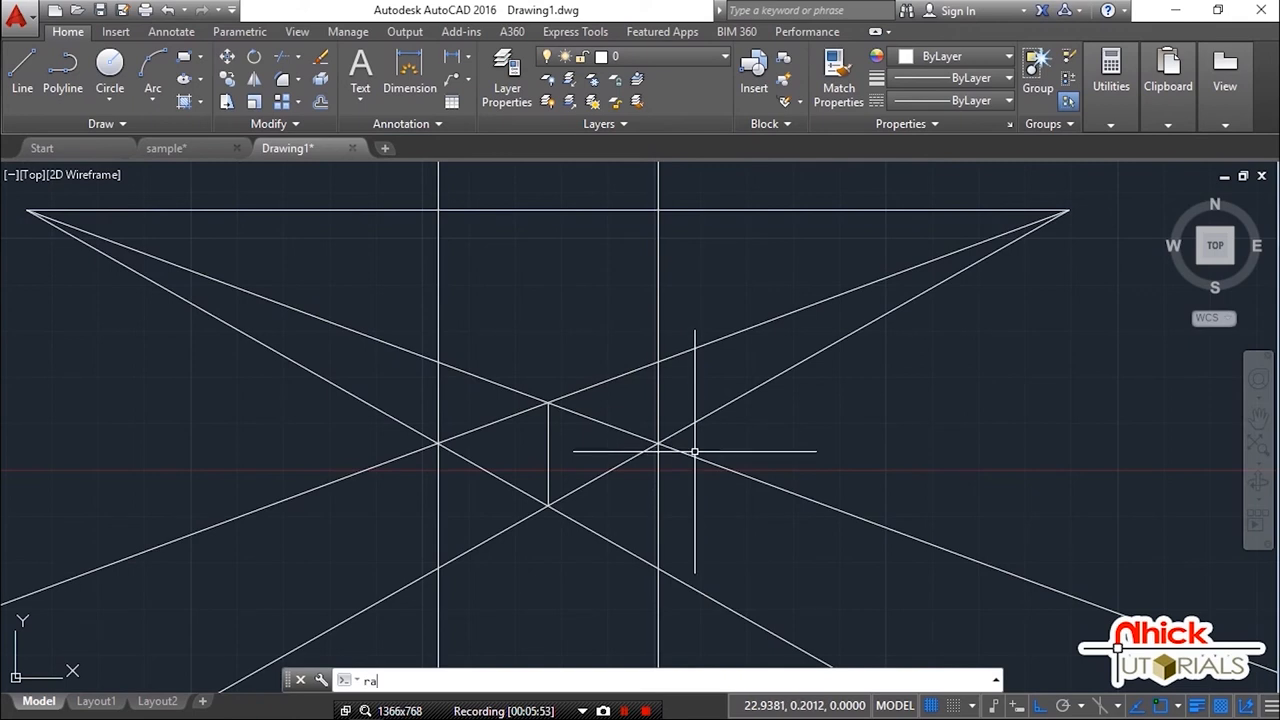
Step: Start a ray at the left vanishing point with Ortho off, then cancel it
key(Return)
click(26, 210)
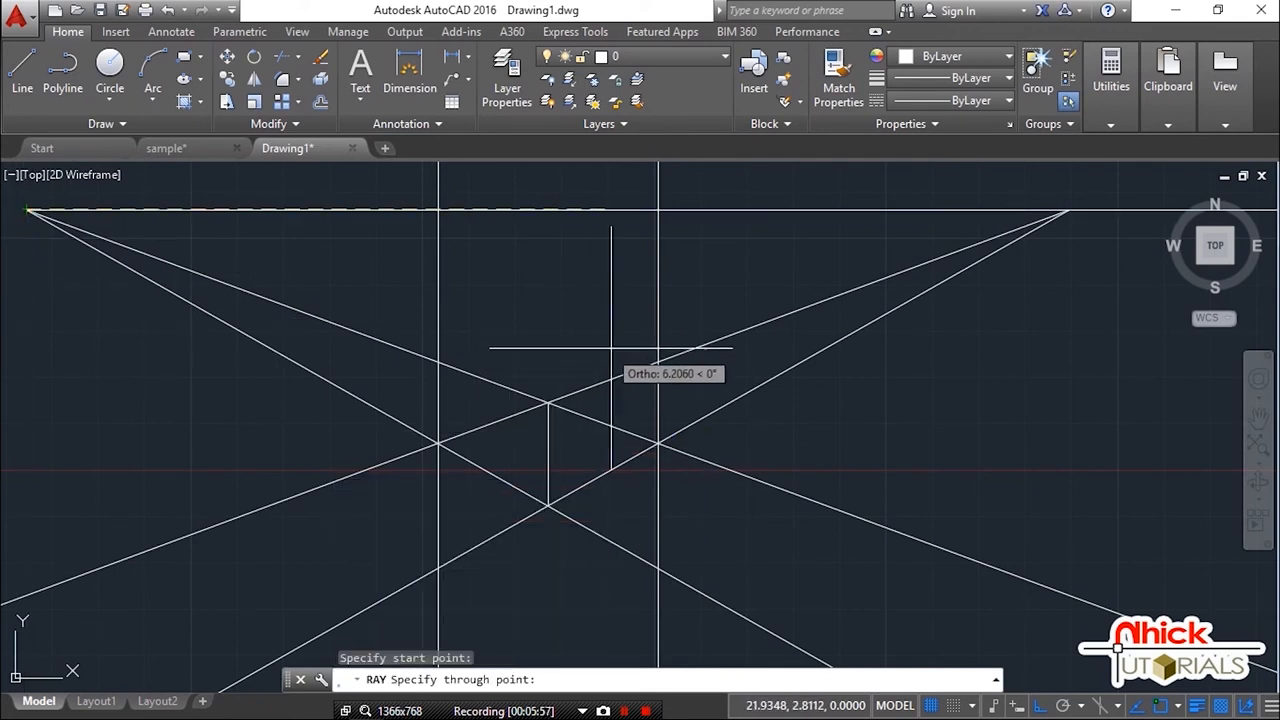
key(F8)
key(Escape)
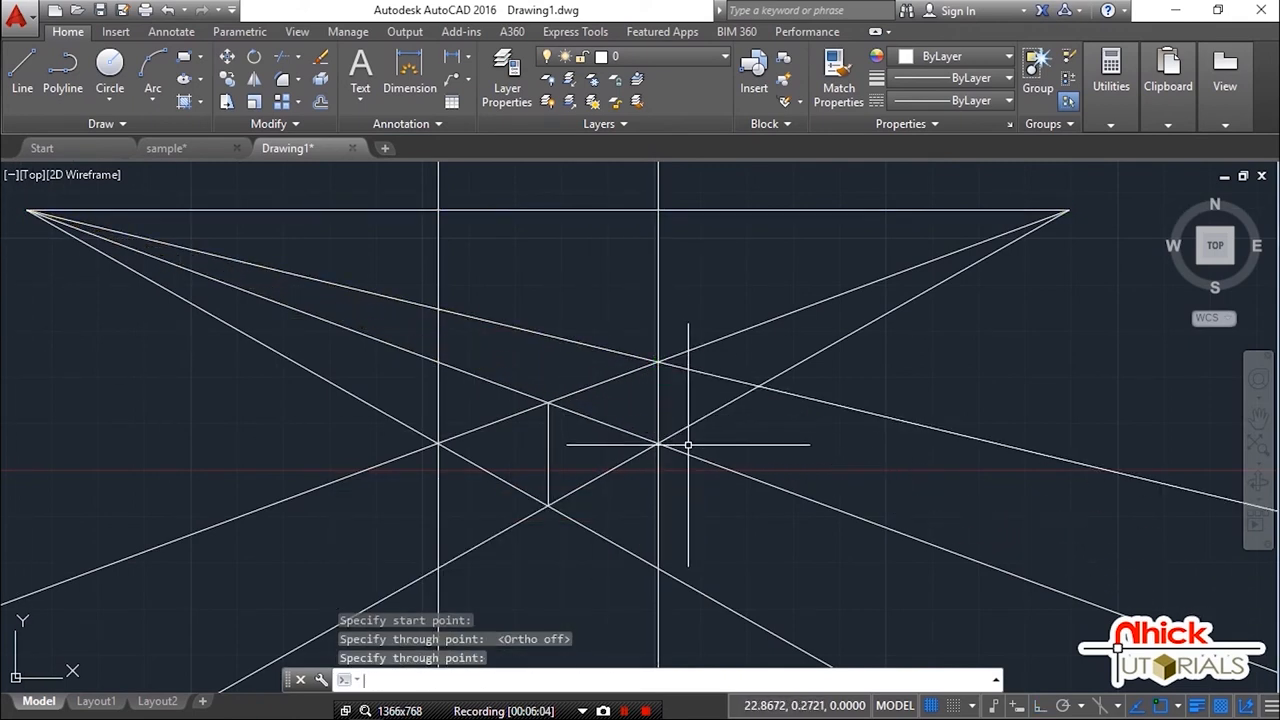
Step: Run a ray from the right vanishing point across the left vertical line, then tilt the view
key(Return)
click(1068, 210)
click(443, 364)
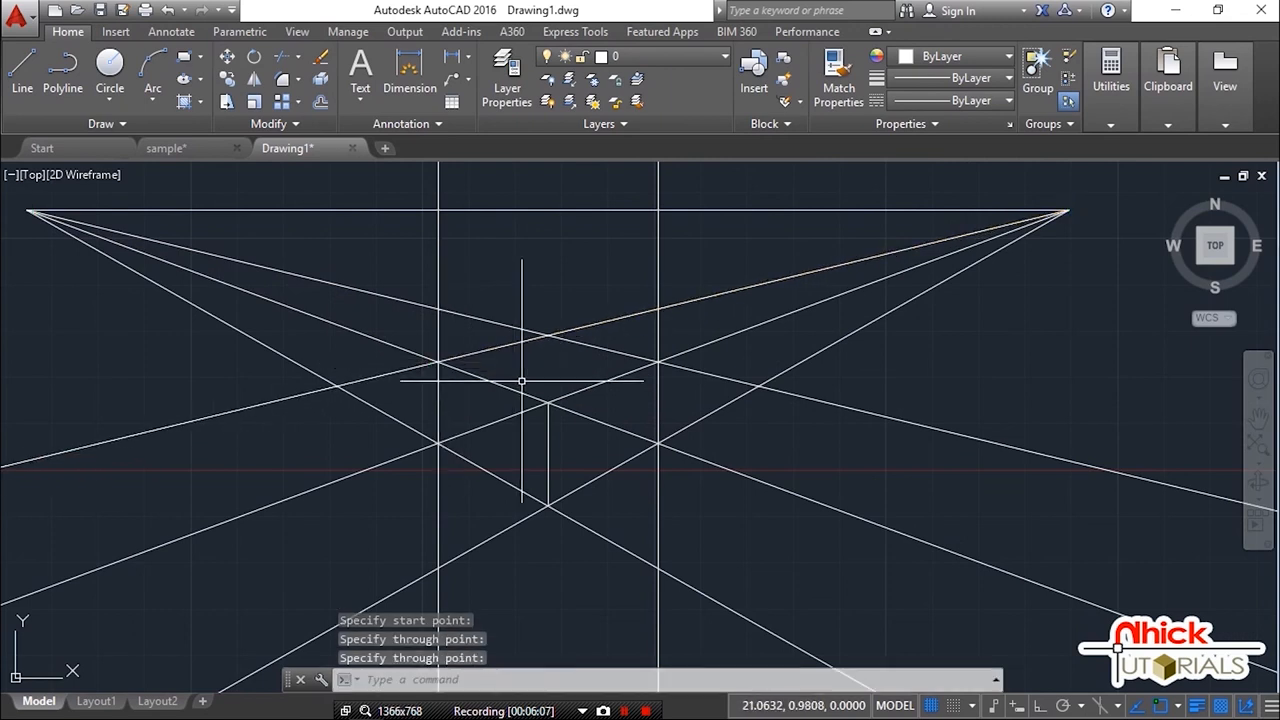
key(Return)
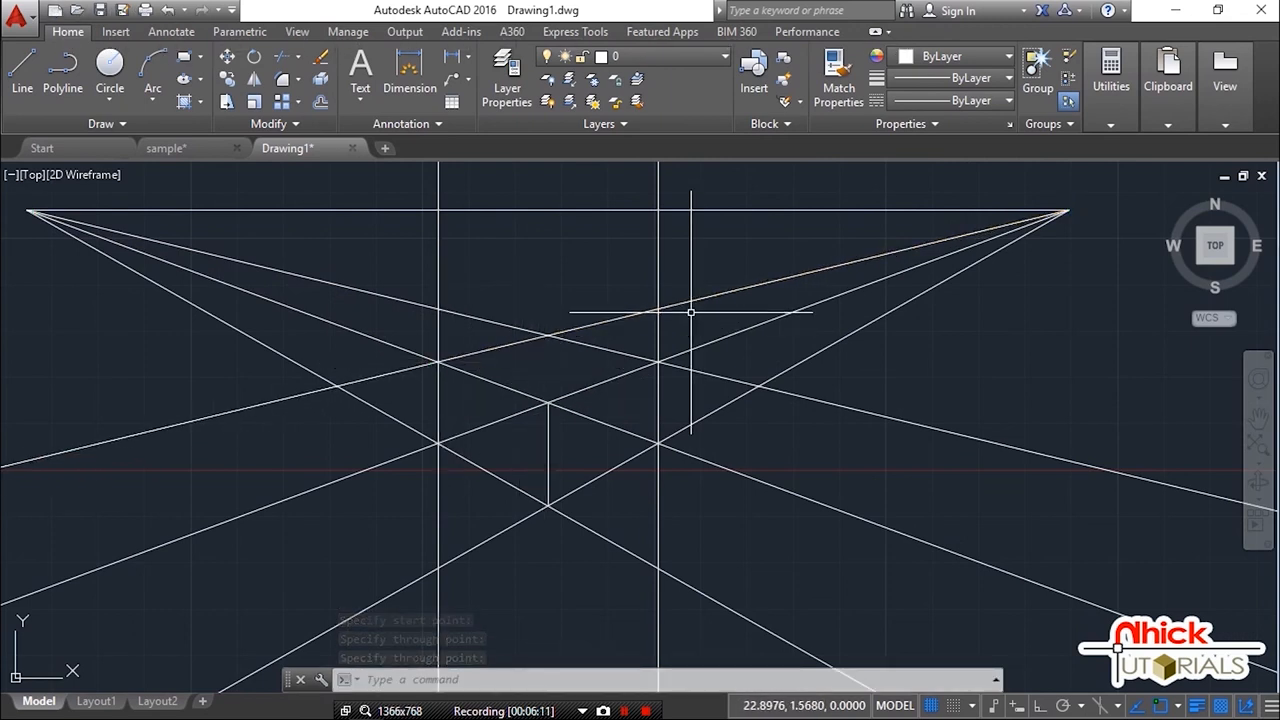
mouse_move(517, 449)
middle_down()
mouse_move(559, 411)
mouse_move(600, 411)
mouse_move(568, 469)
mouse_move(587, 438)
middle_up()
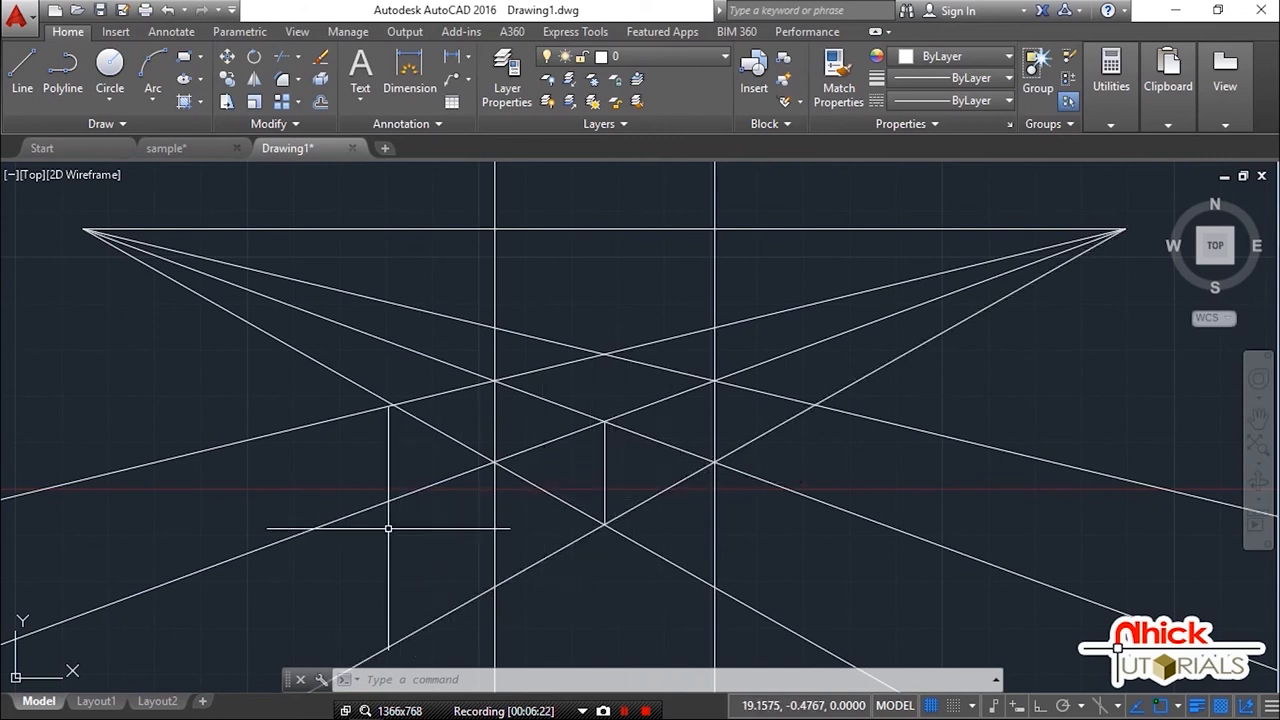
mouse_move(380, 451)
shift+middle_down()
mouse_move(394, 429)
mouse_move(397, 334)
mouse_move(426, 314)
mouse_move(496, 323)
mouse_move(523, 354)
mouse_move(503, 446)
mouse_move(463, 461)
mouse_move(286, 471)
mouse_move(297, 491)
mouse_move(319, 492)
shift+middle_up()
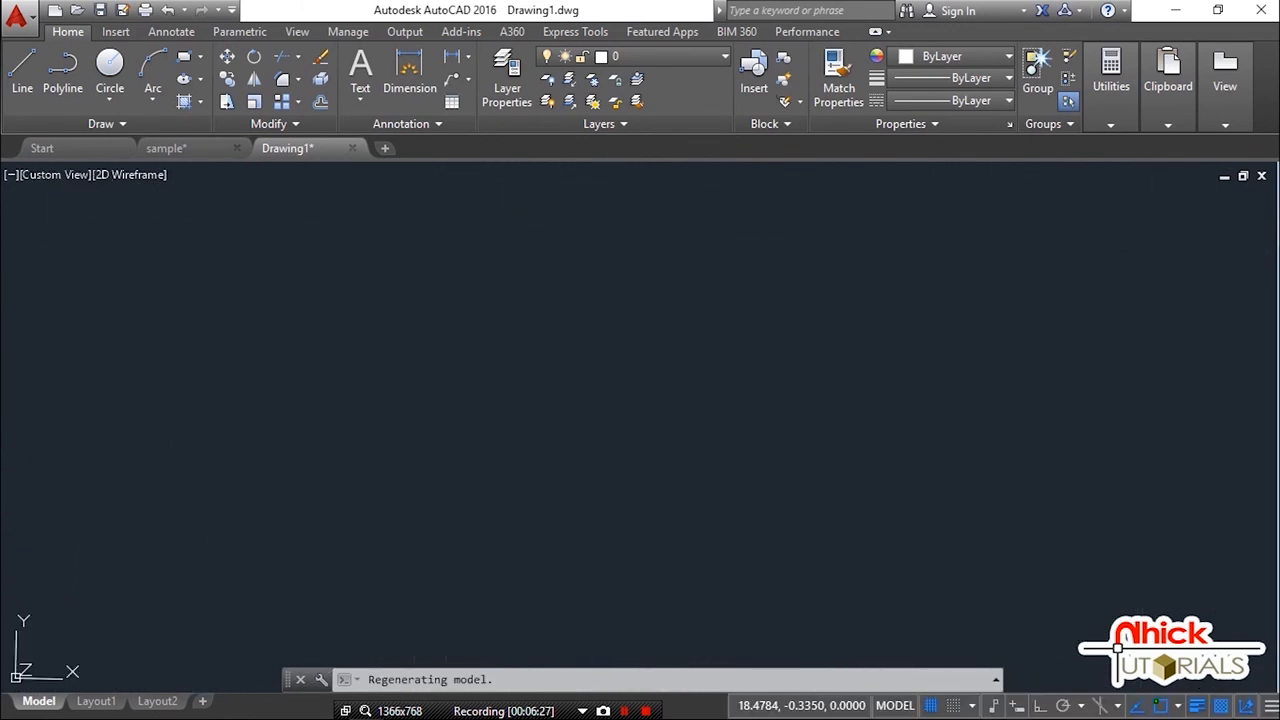
Step: Return to the flat Top view, recentre the drawing, and begin a Trim command
click(1217, 258)
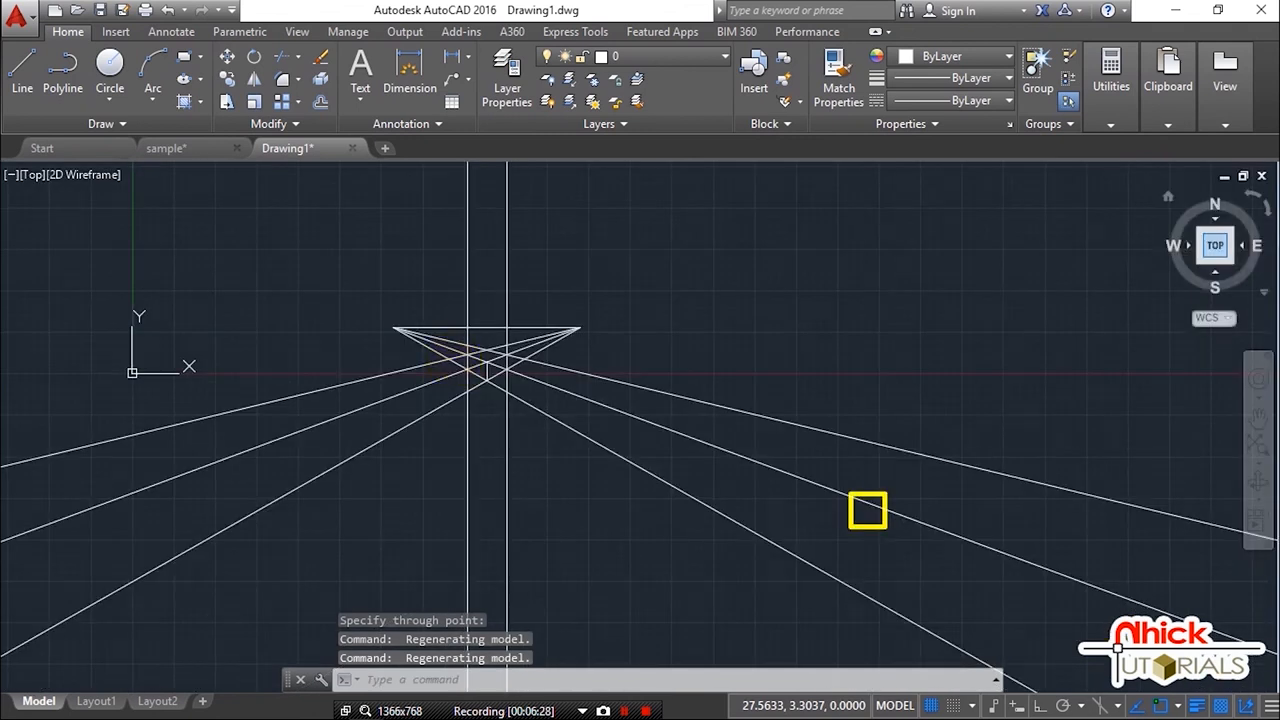
scroll(466, 360, up, 2)
scroll(480, 365, up, 2)
scroll(542, 364, up, 2)
scroll(550, 362, up, 1)
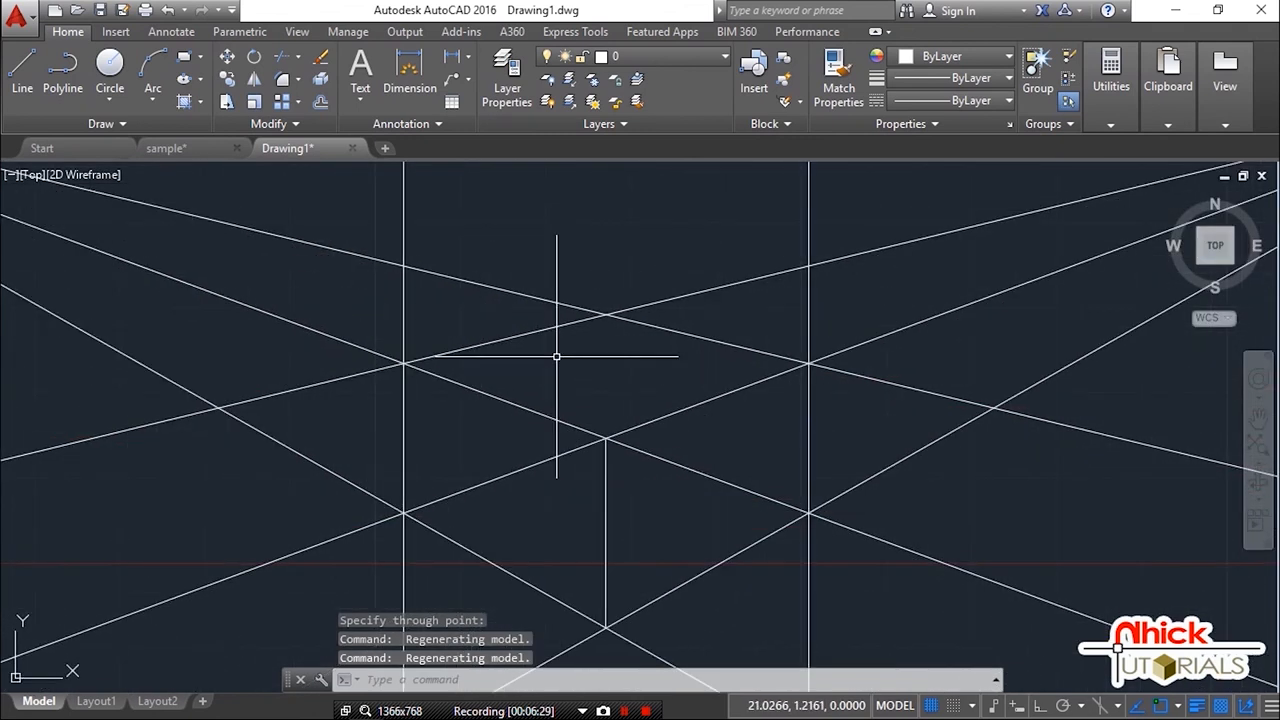
scroll(565, 358, up, 1)
scroll(590, 372, down, 2)
scroll(630, 375, down, 2)
middle_drag(638, 375, 657, 420)
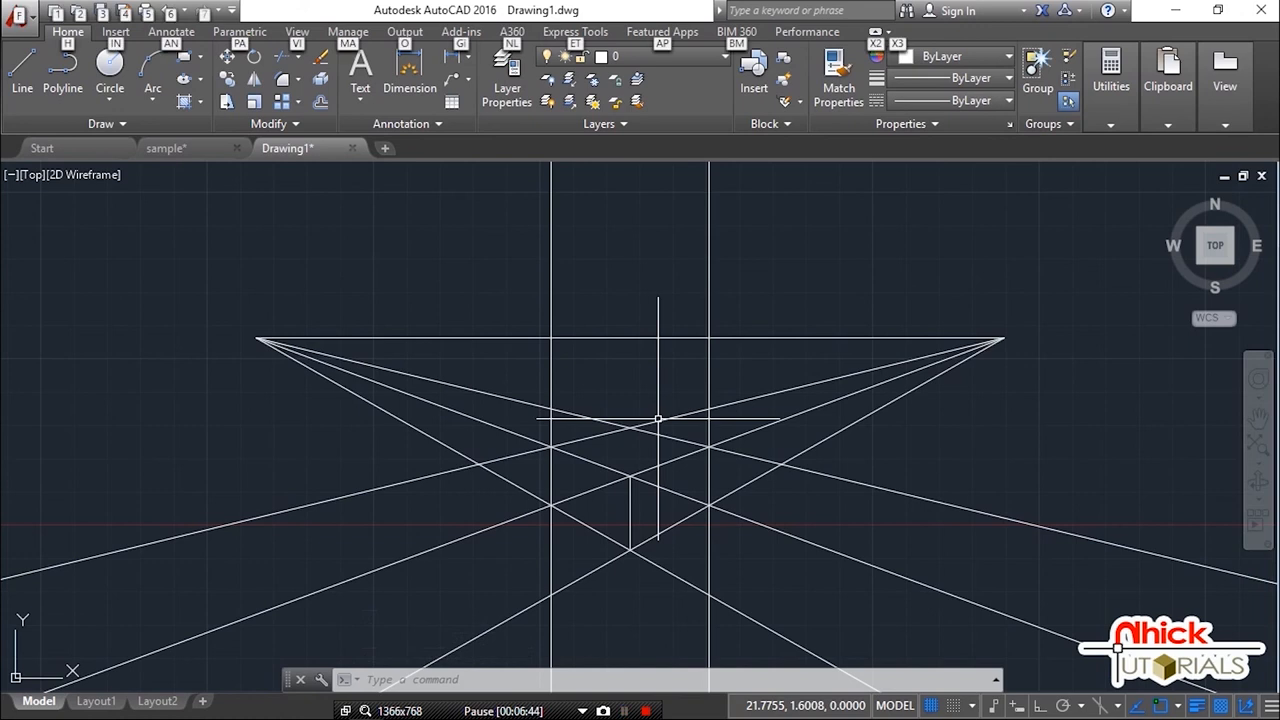
text(tr)
key(Return)
key(Return)
Step: Trim away the excess ray and construction-line segments around the box edges
middle_drag(658, 418, 641, 380)
drag(800, 543, 671, 606)
drag(829, 571, 900, 480)
click(735, 238)
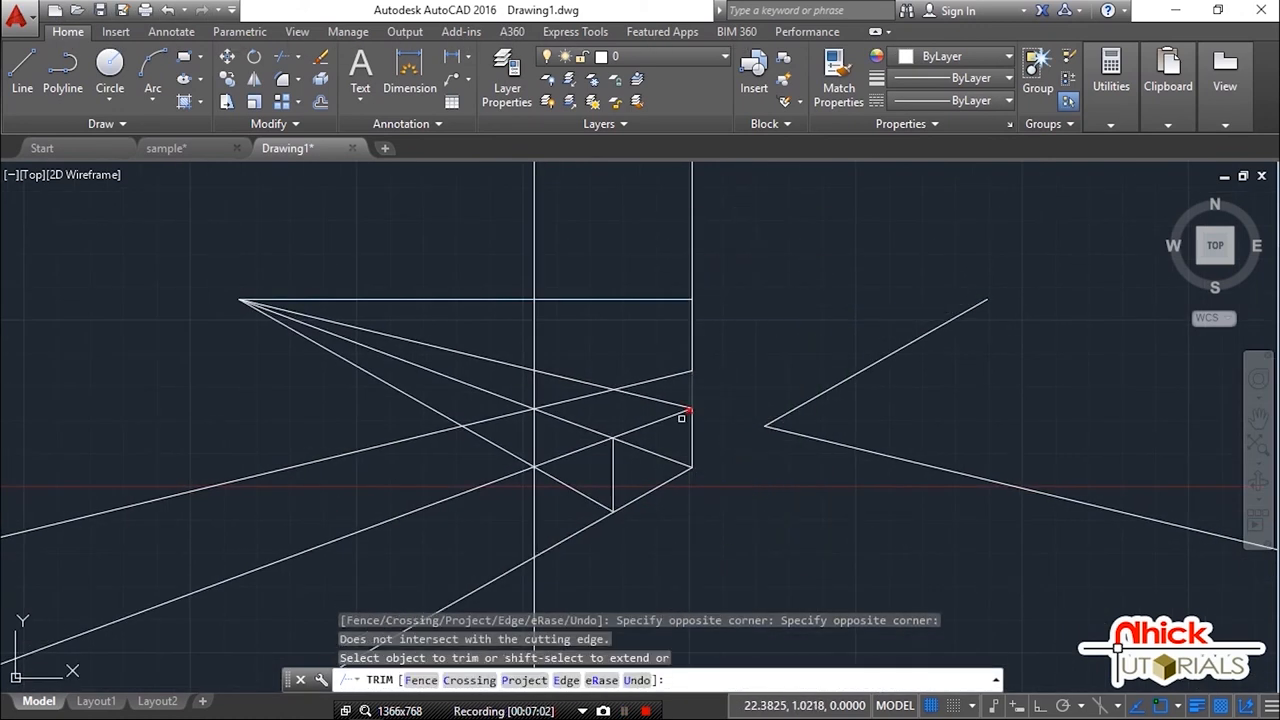
scroll(706, 405, up, 2)
mouse_move(677, 394)
mouse_down()
mouse_move(551, 294)
mouse_move(429, 357)
mouse_up()
click(360, 445)
scroll(524, 521, up, 2)
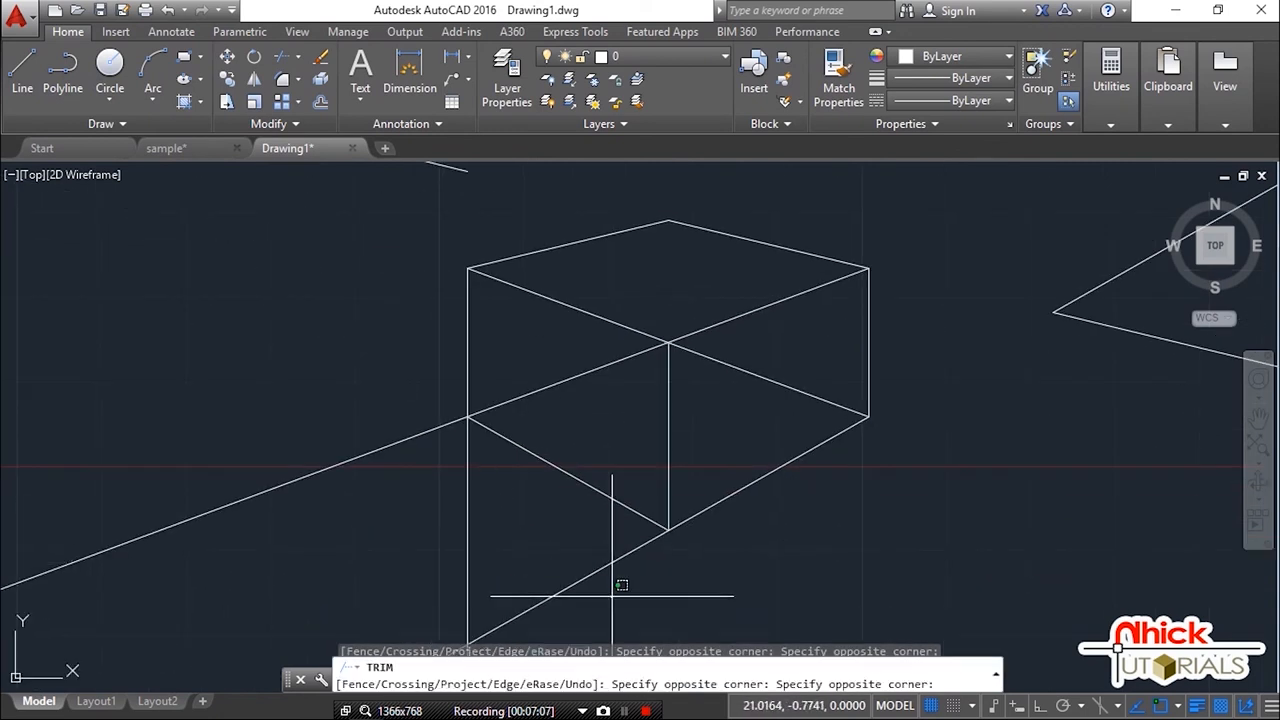
drag(620, 583, 400, 523)
click(410, 437)
middle_drag(511, 259, 594, 369)
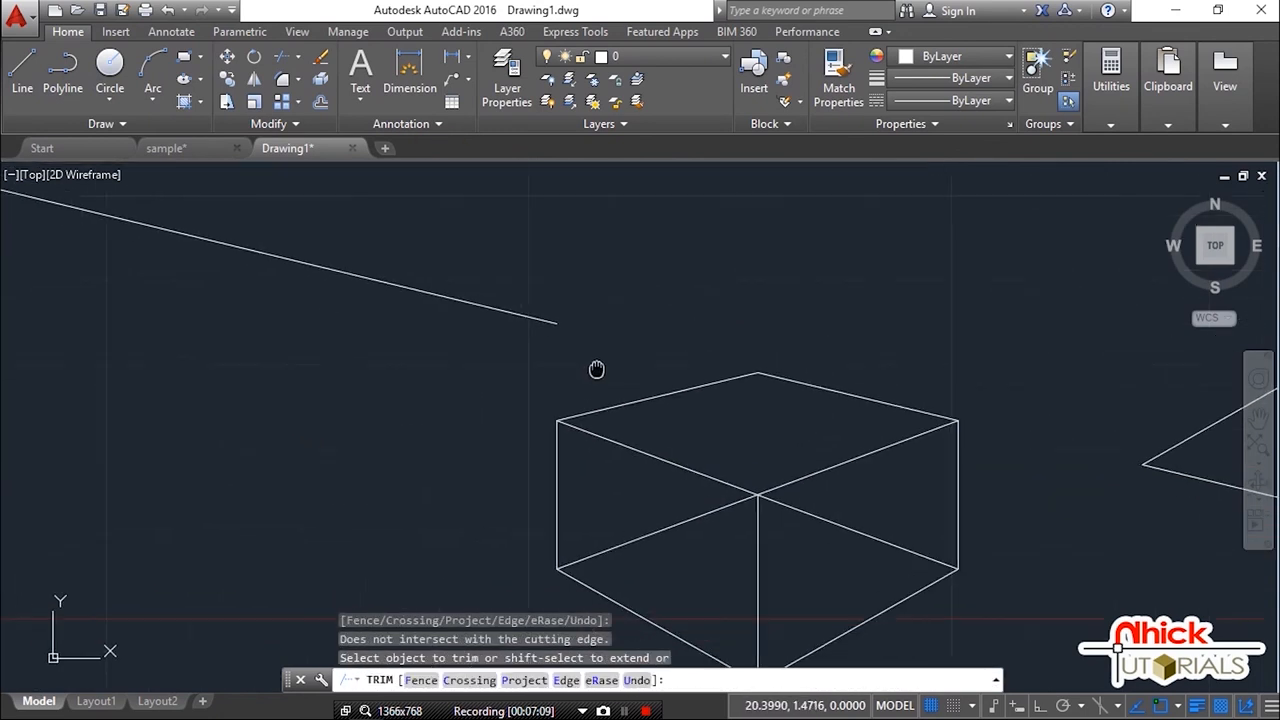
drag(594, 369, 760, 510)
key(Escape)
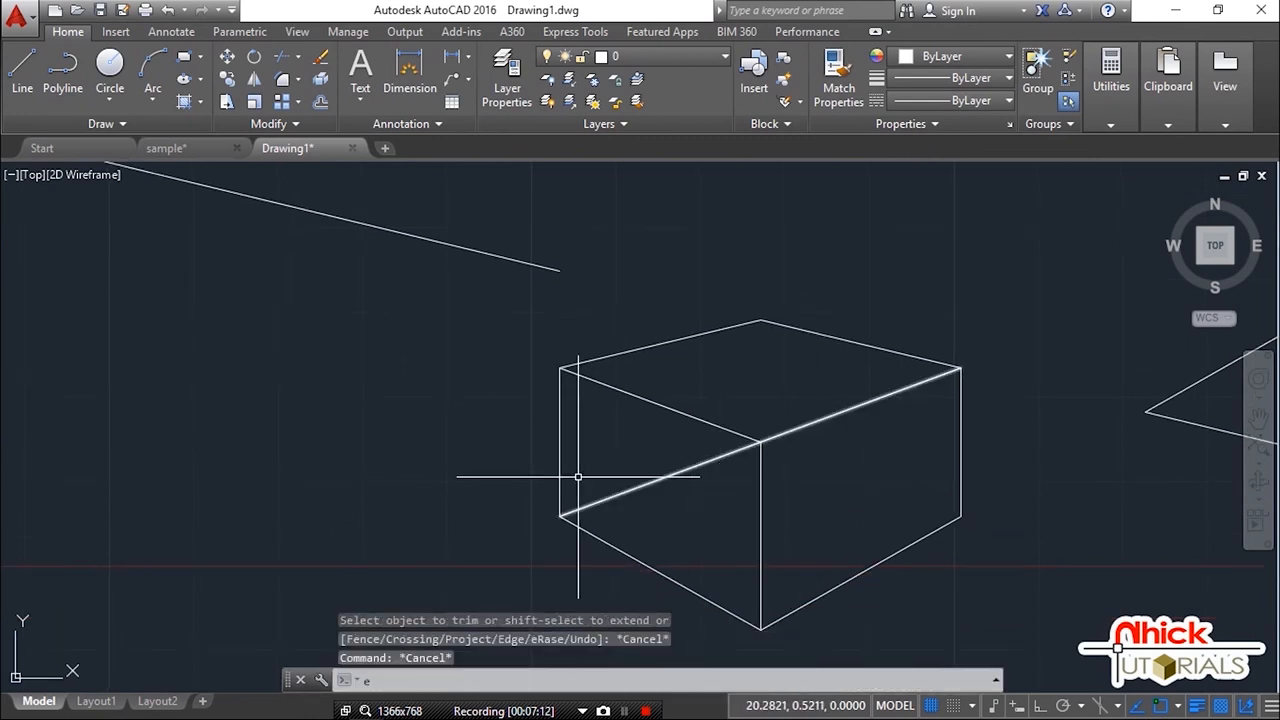
text(e)
Step: Erase the diagonal across the right face and trim the stray diagonal inside the box
key(Return)
click(657, 478)
key(Return)
text(tr)
key(Return)
key(Return)
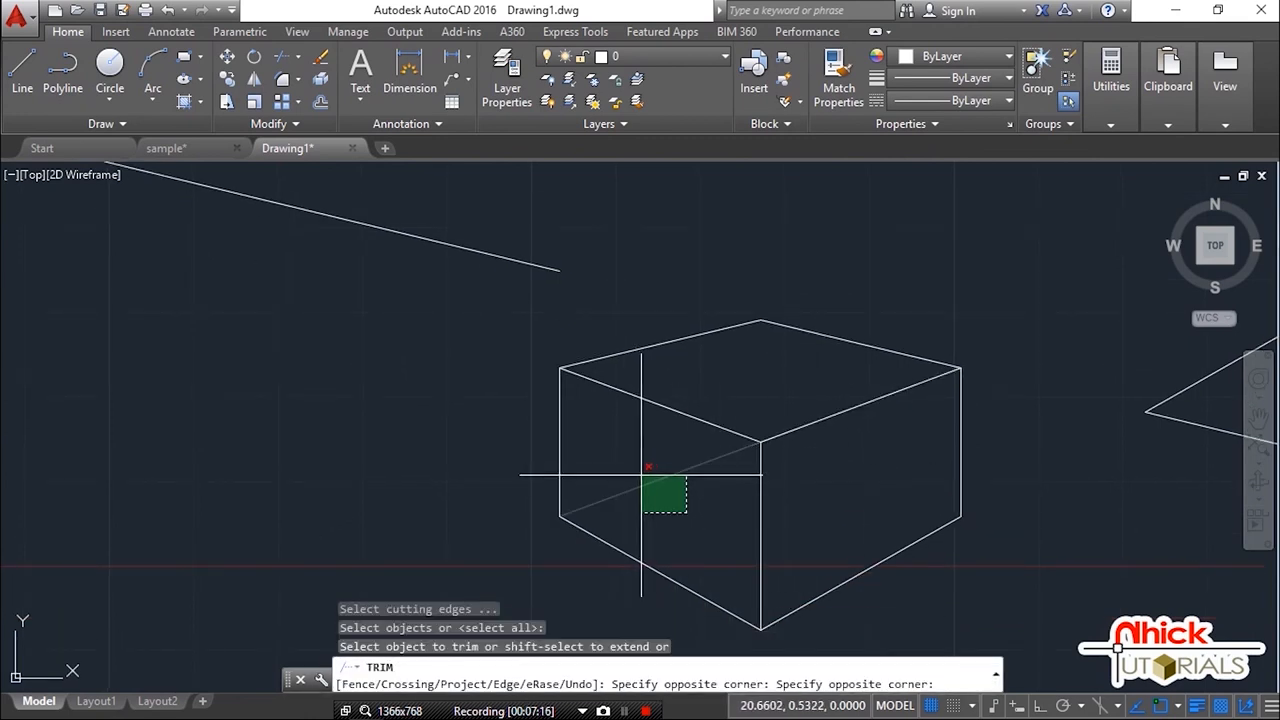
drag(675, 515, 650, 472)
scroll(666, 503, down, 3)
scroll(666, 503, down, 2)
key(Escape)
text(e)
Step: Erase the leftover stray rays so only the clean perspective box remains
key(Return)
click(850, 470)
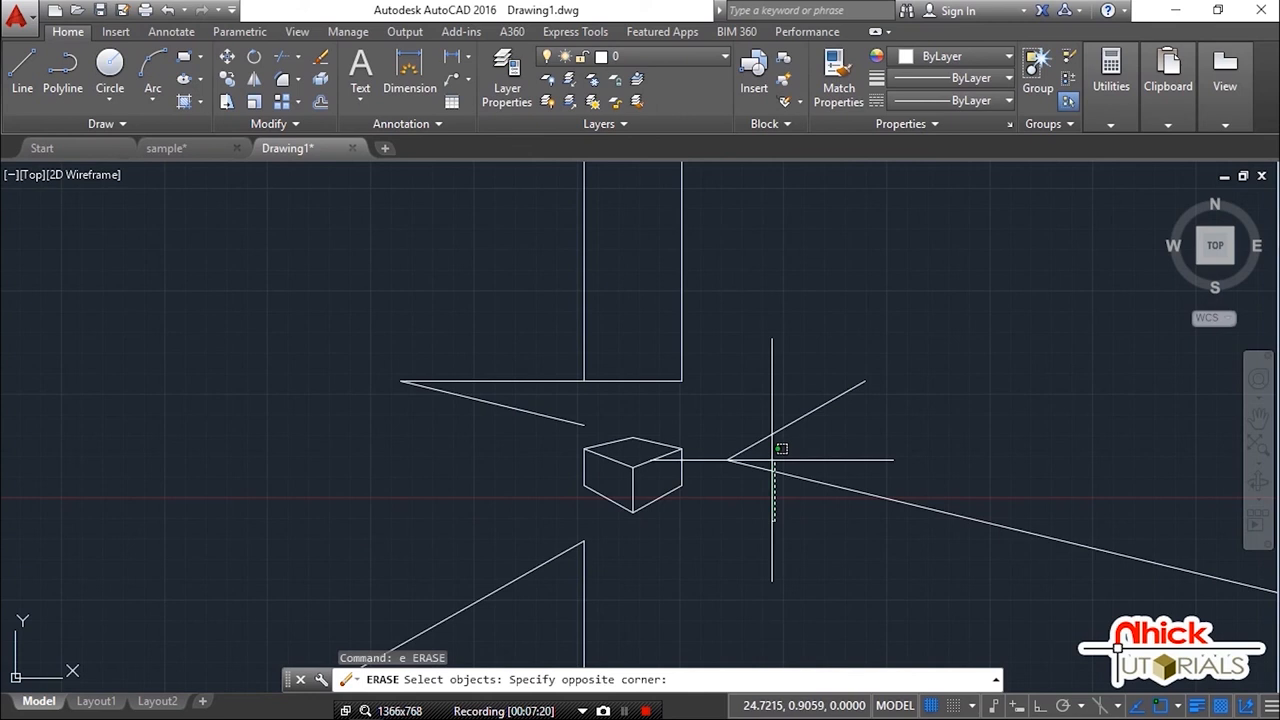
click(771, 443)
click(757, 409)
click(486, 374)
key(Return)
key(Return)
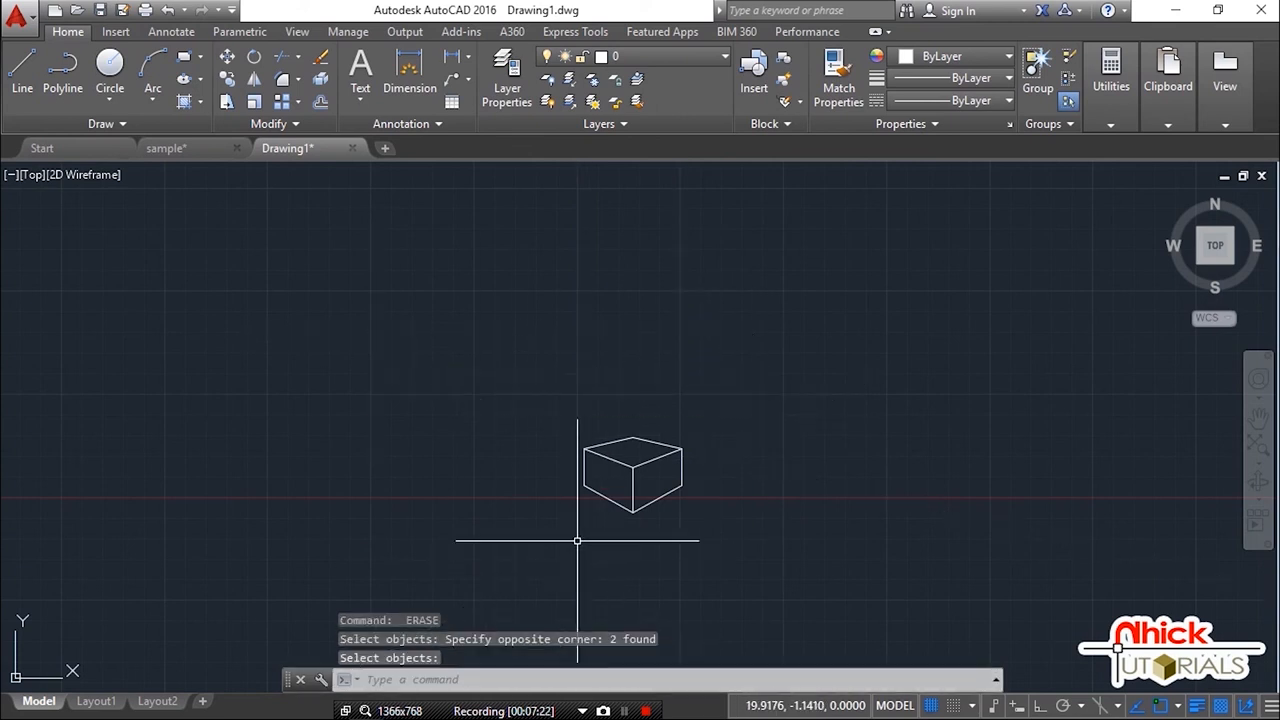
scroll(590, 515, up, 5)
scroll(680, 460, down, 1)
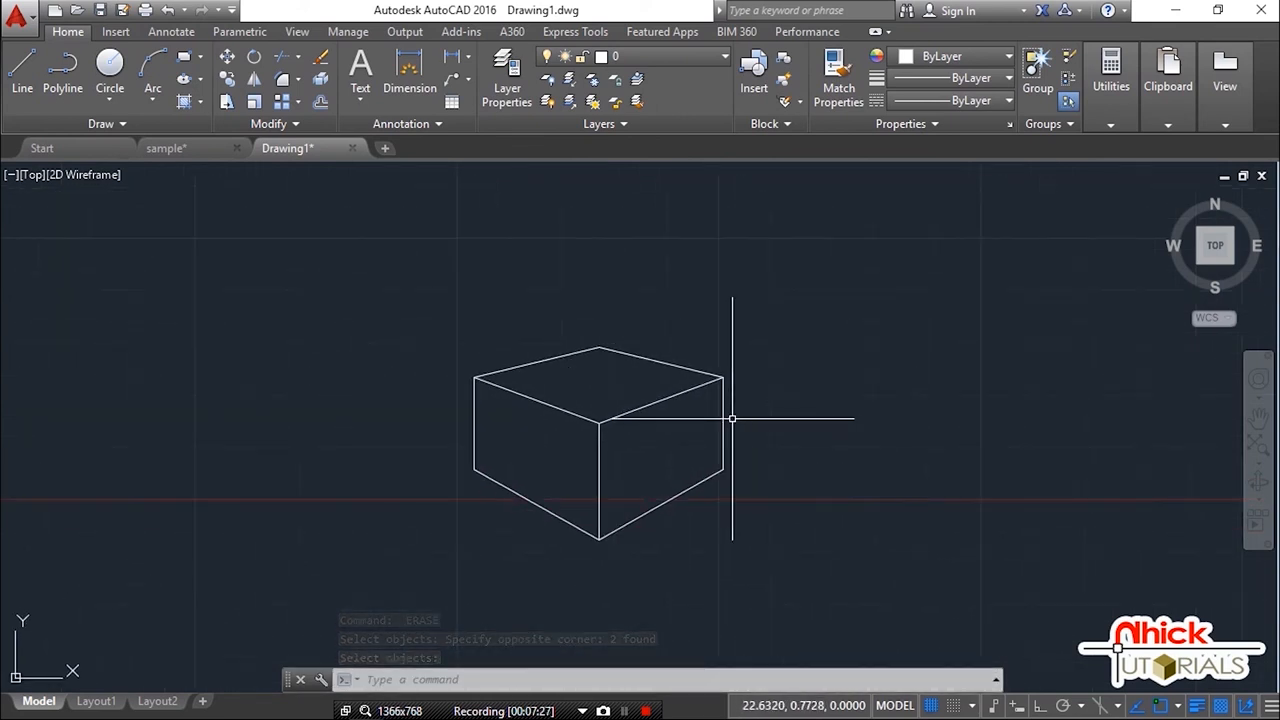
middle_drag(732, 419, 631, 441)
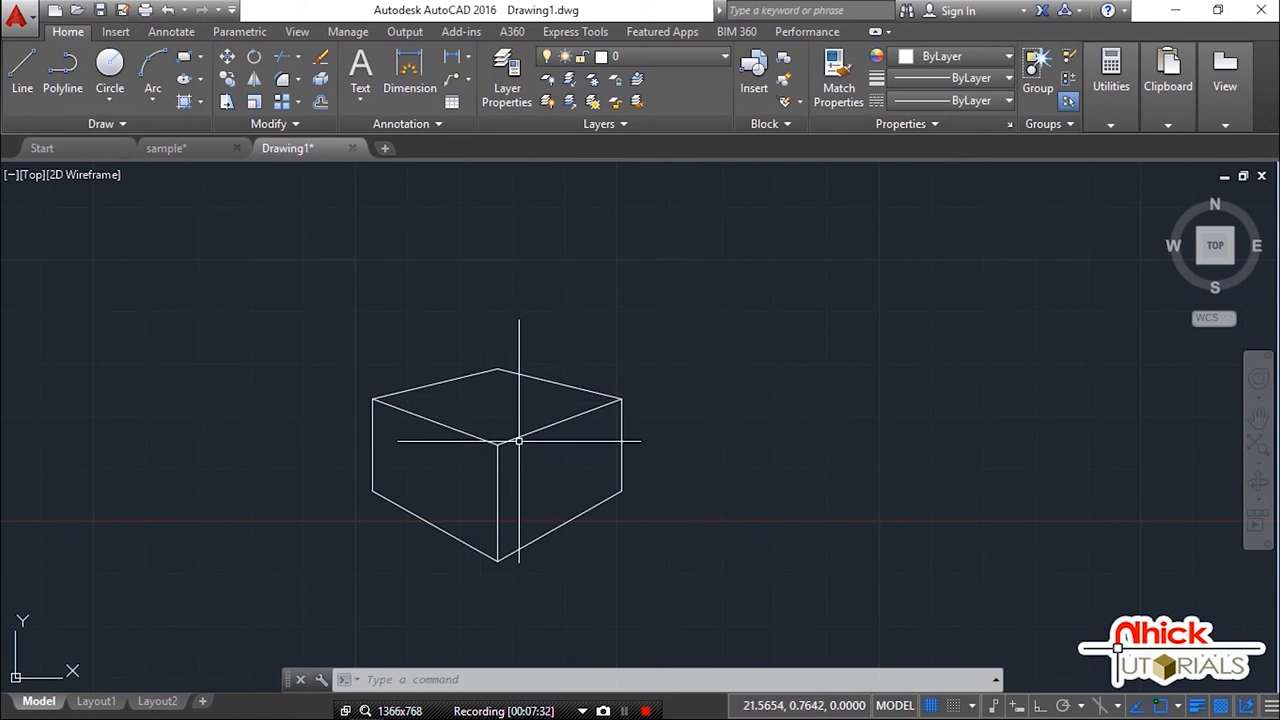
middle_drag(586, 413, 628, 400)
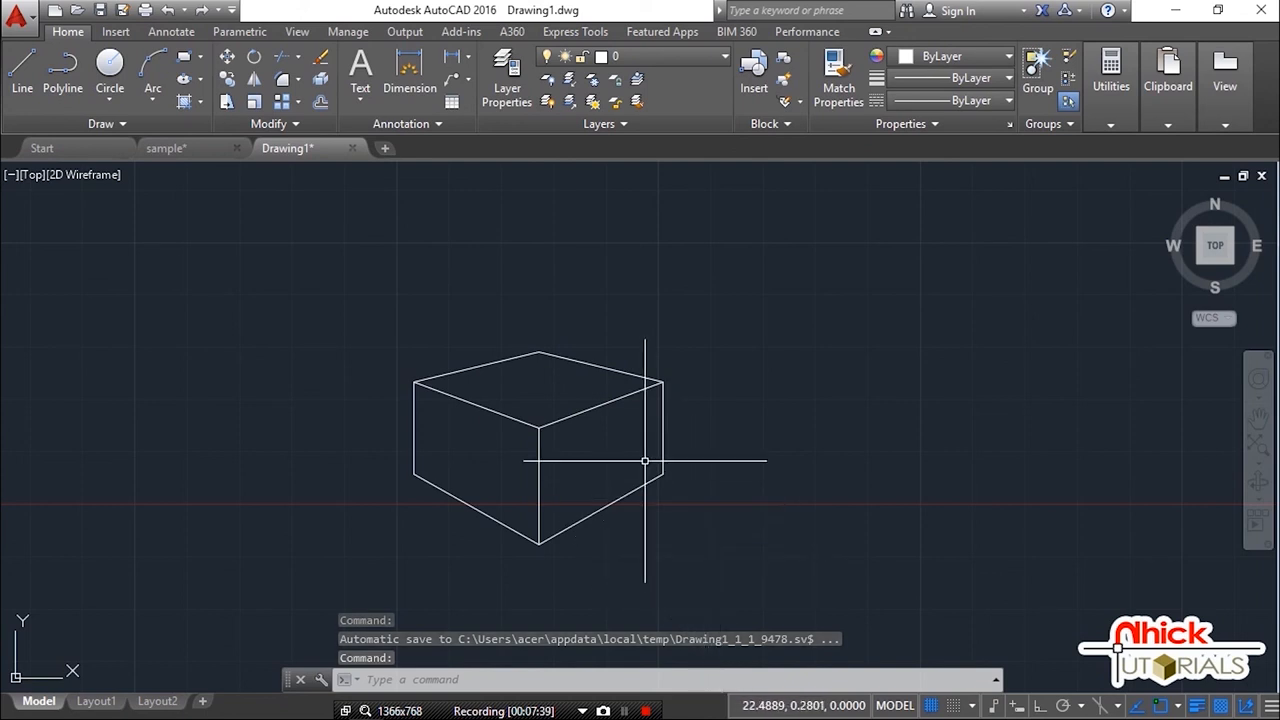
middle_drag(644, 461, 684, 453)
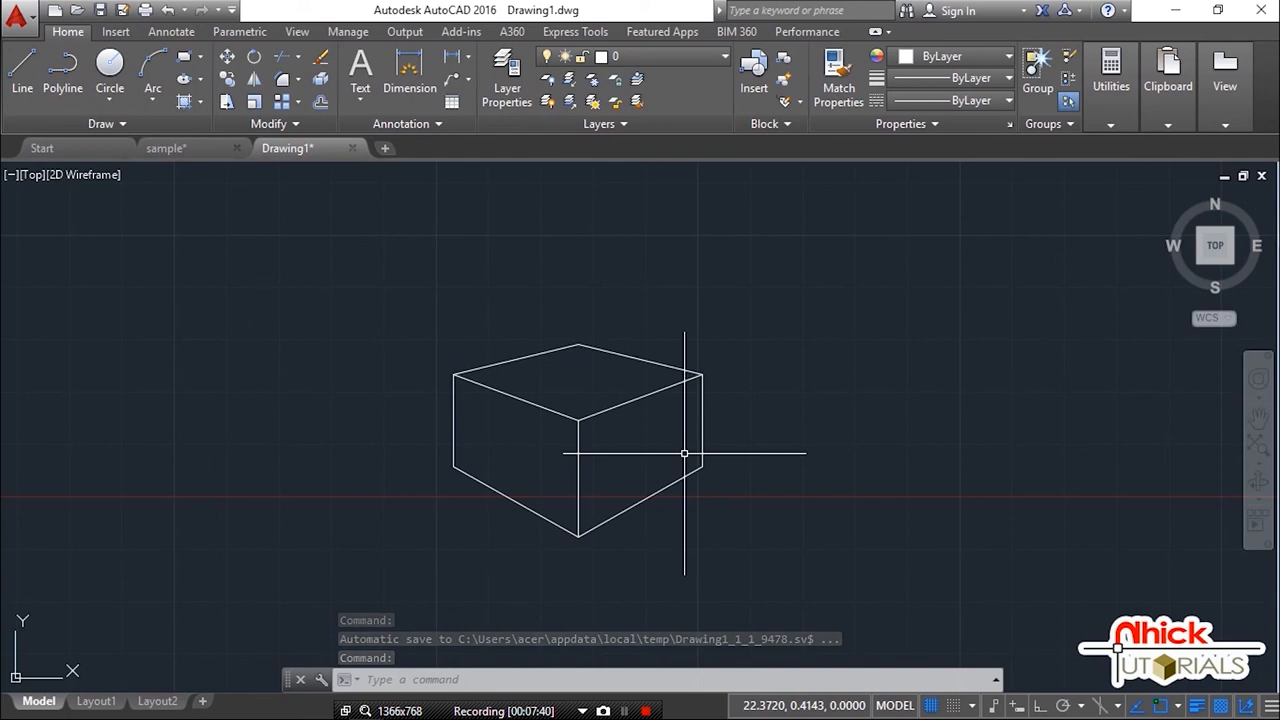